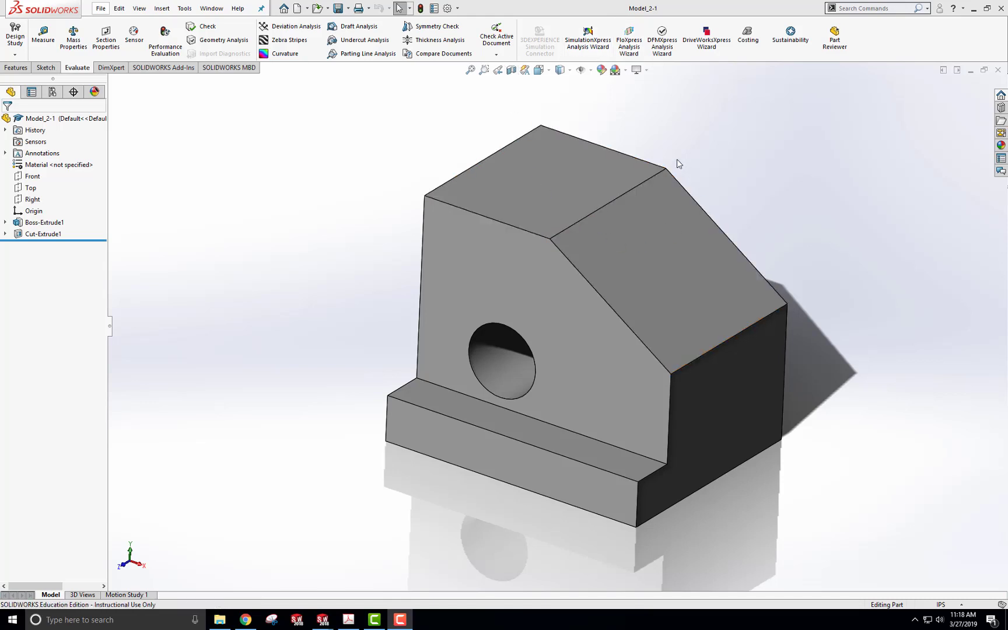
# Change the part's background scene to Plain White and orient the model to the isometric view
pyautogui.click(624, 70)
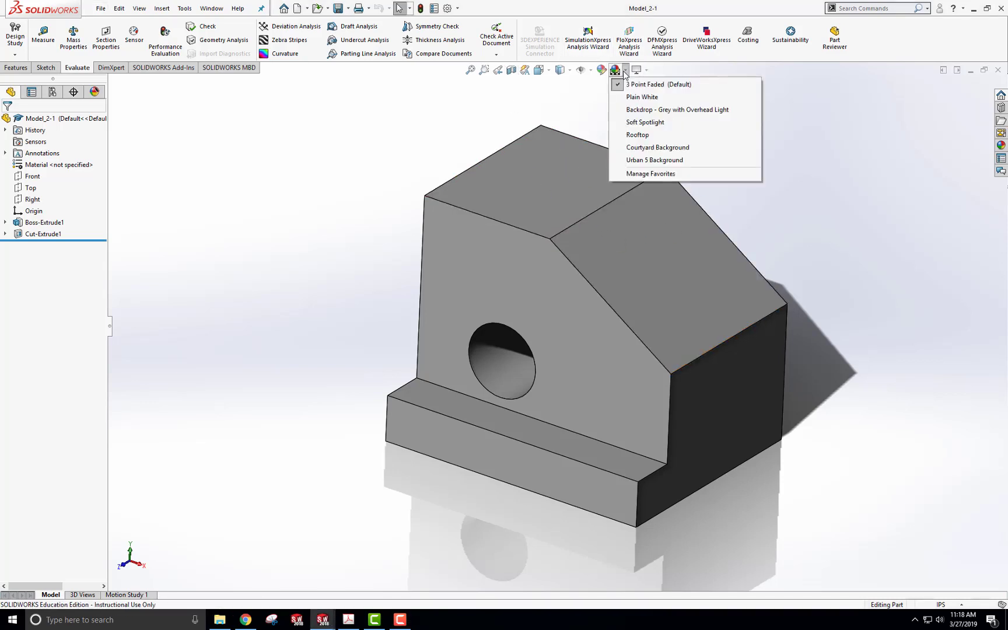
pyautogui.click(629, 97)
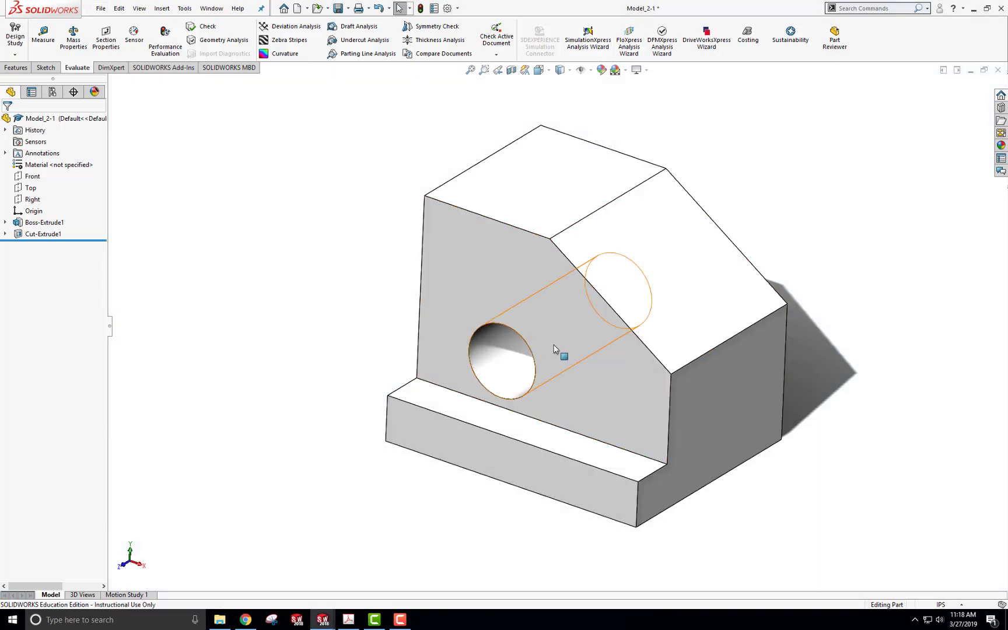
pyautogui.hotkey('ctrl', '7')
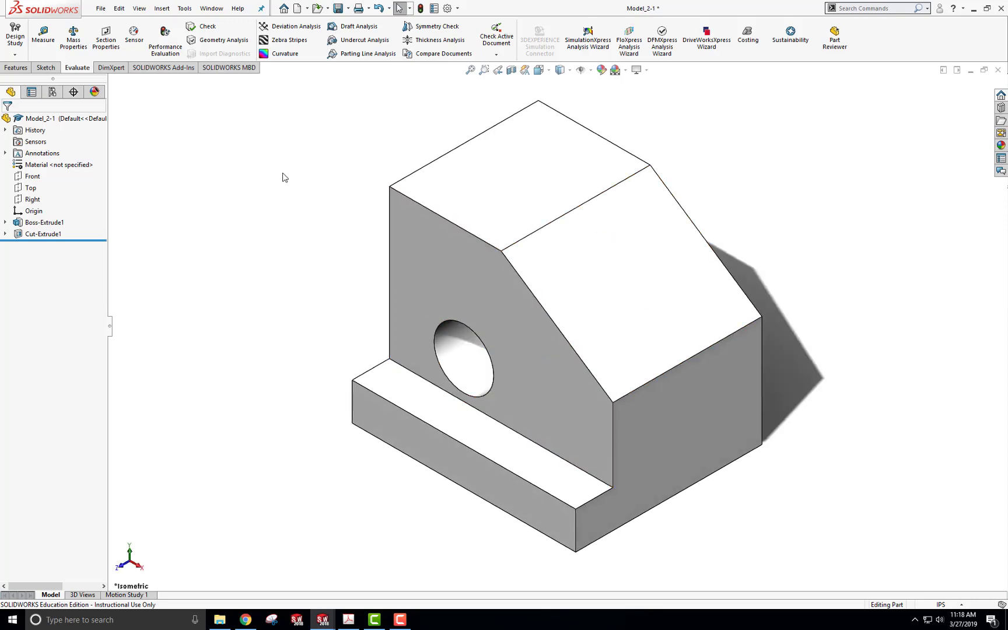
# Make a drawing from the part using the draw template
pyautogui.click(100, 9)
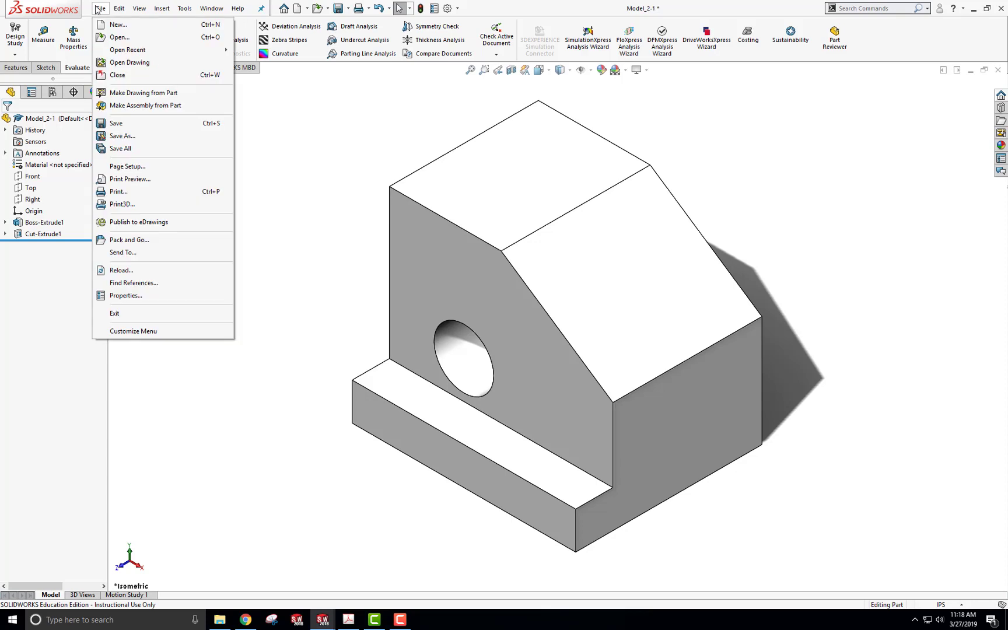
pyautogui.click(151, 95)
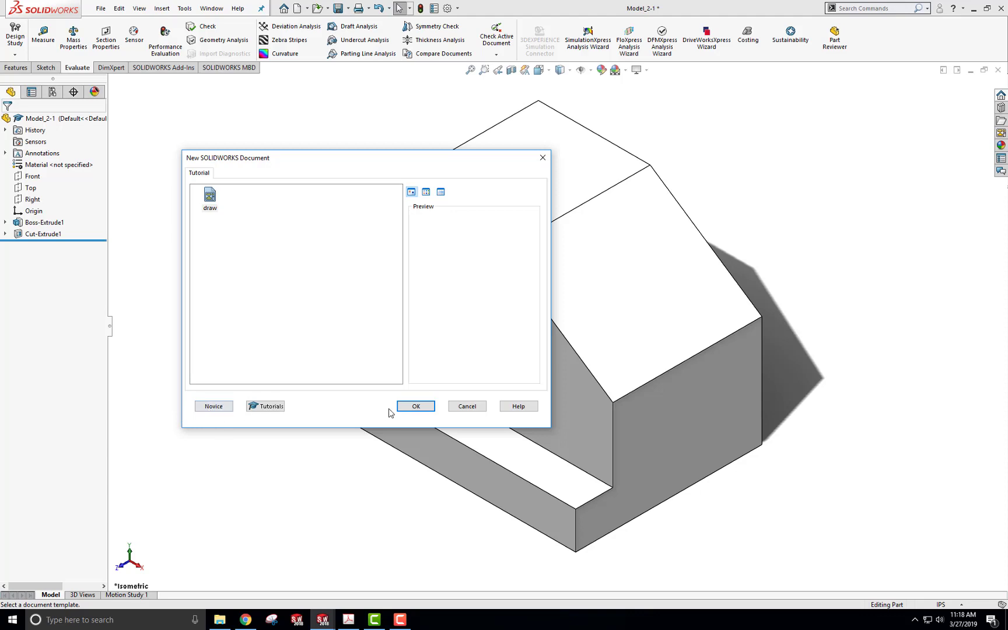
pyautogui.click(414, 407)
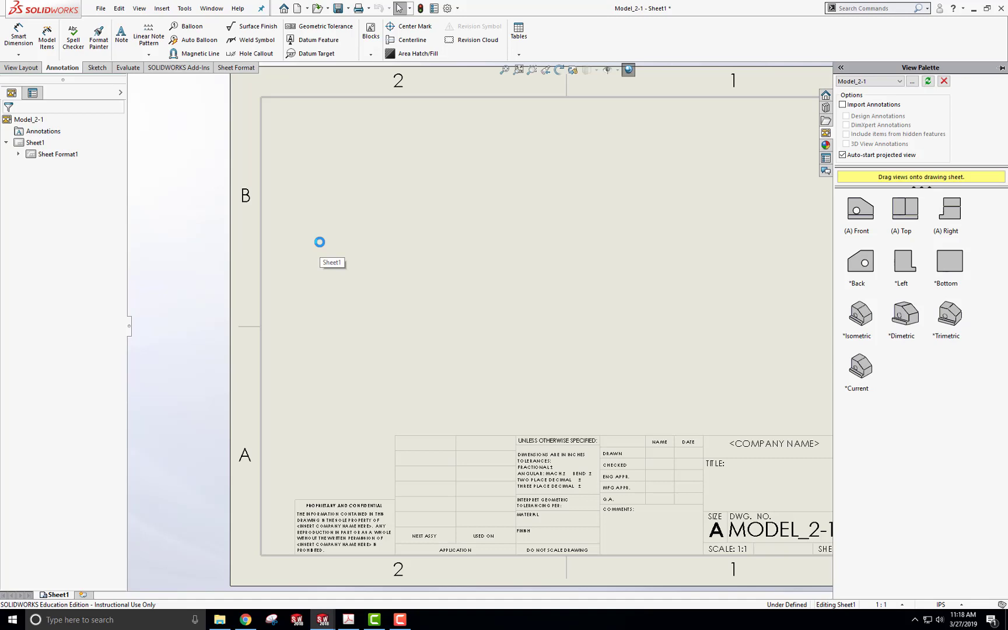
# Set Sheet1 to the A (ANSI) Landscape size and turn off the display of its sheet format
pyautogui.rightClick(31, 146)
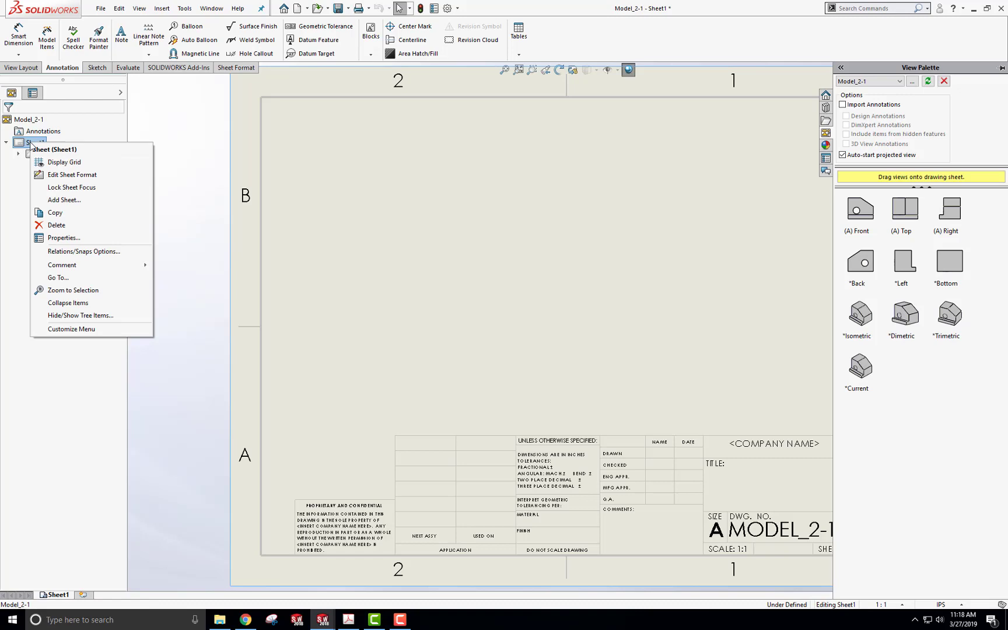
pyautogui.click(64, 238)
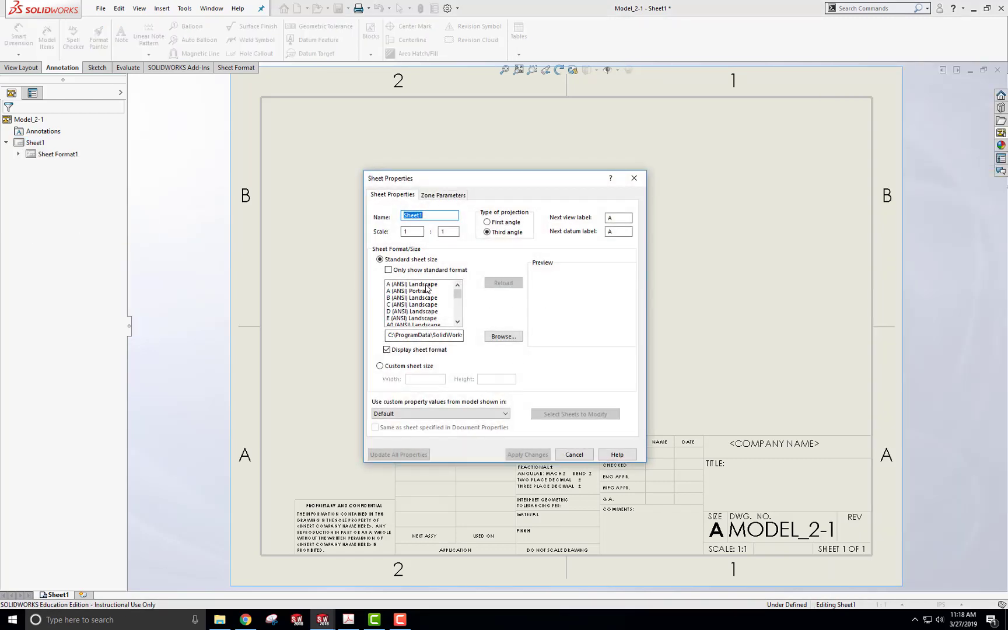
pyautogui.click(425, 284)
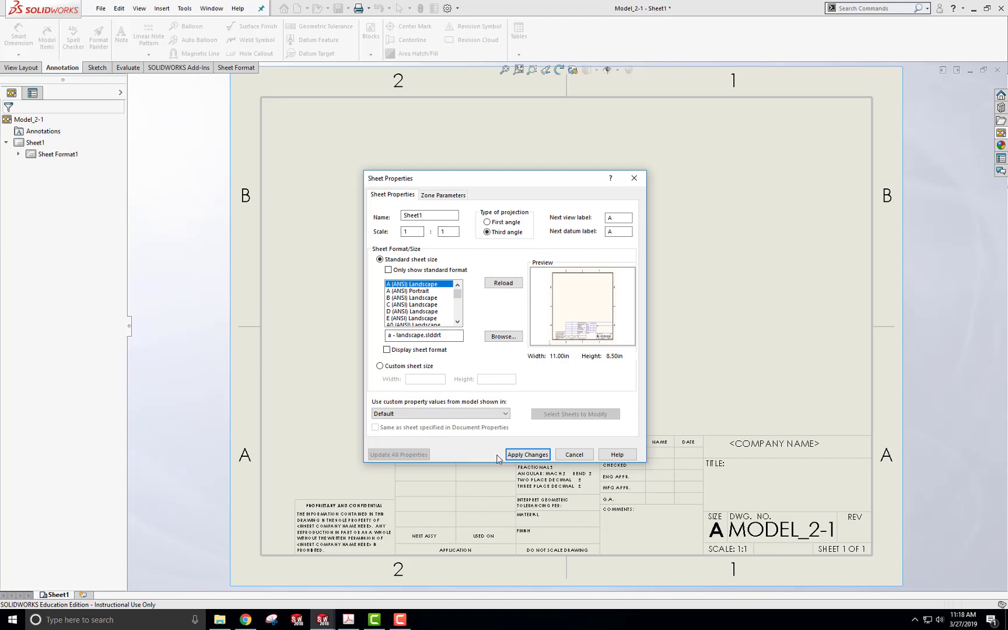
pyautogui.click(533, 455)
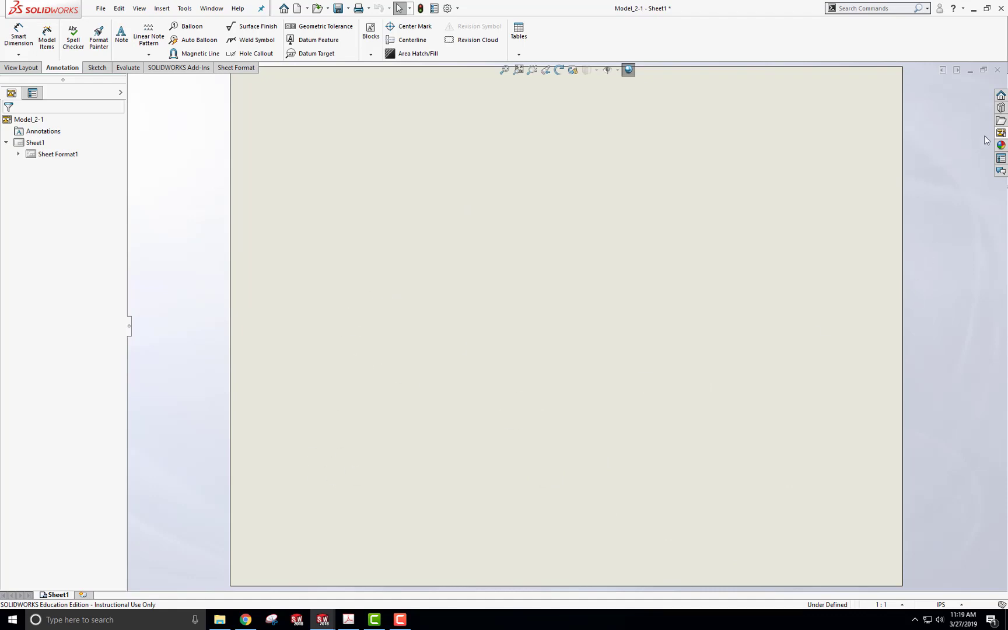
# Place the part's front view on the sheet, with projected top, isometric and right views around it
pyautogui.click(1001, 134)
pyautogui.moveTo(860, 213); pyautogui.dragTo(423, 382)
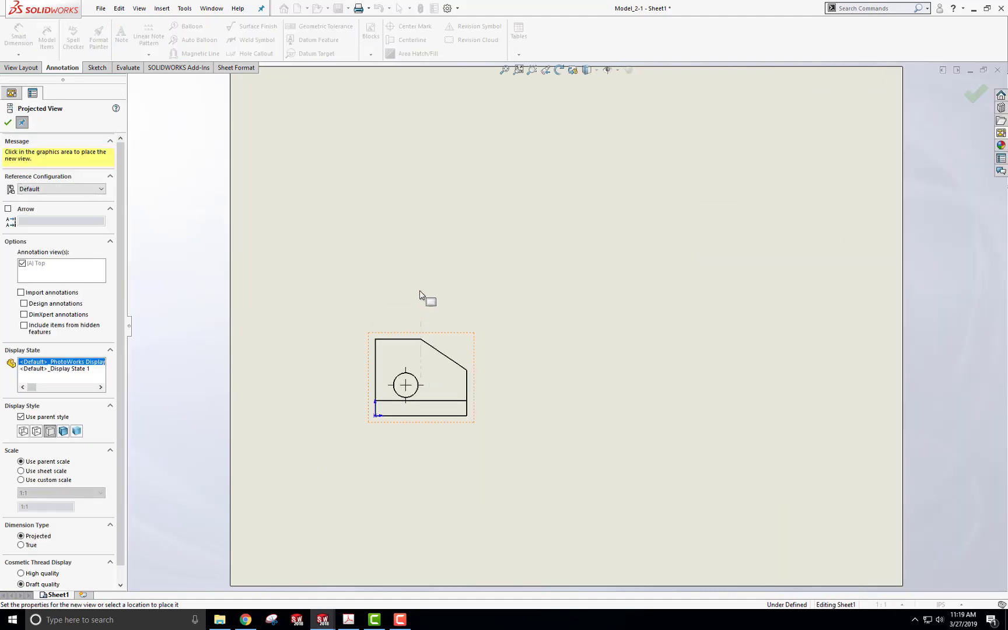
pyautogui.click(499, 257)
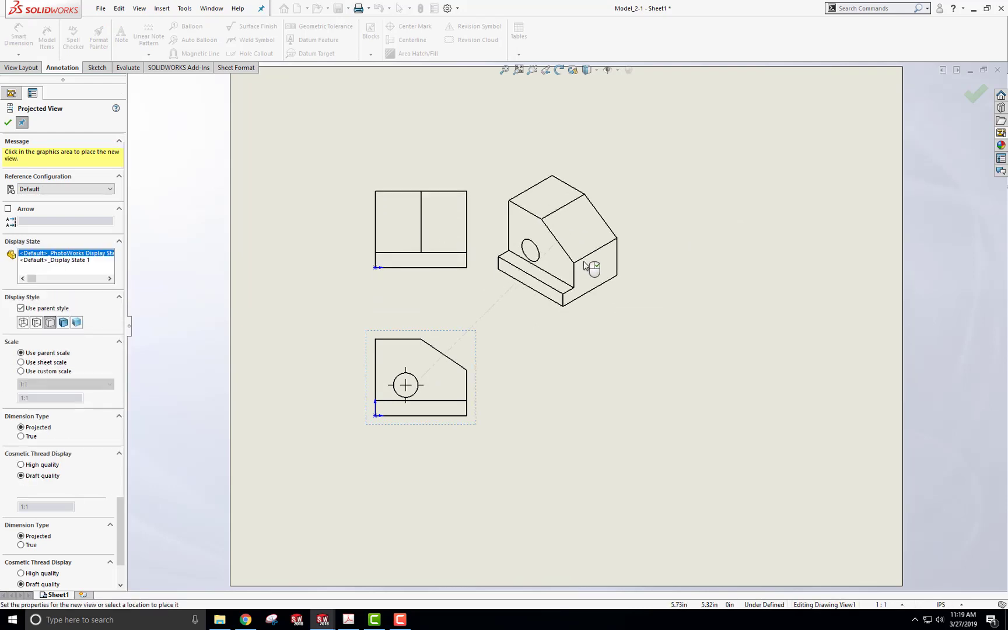
pyautogui.click(625, 229)
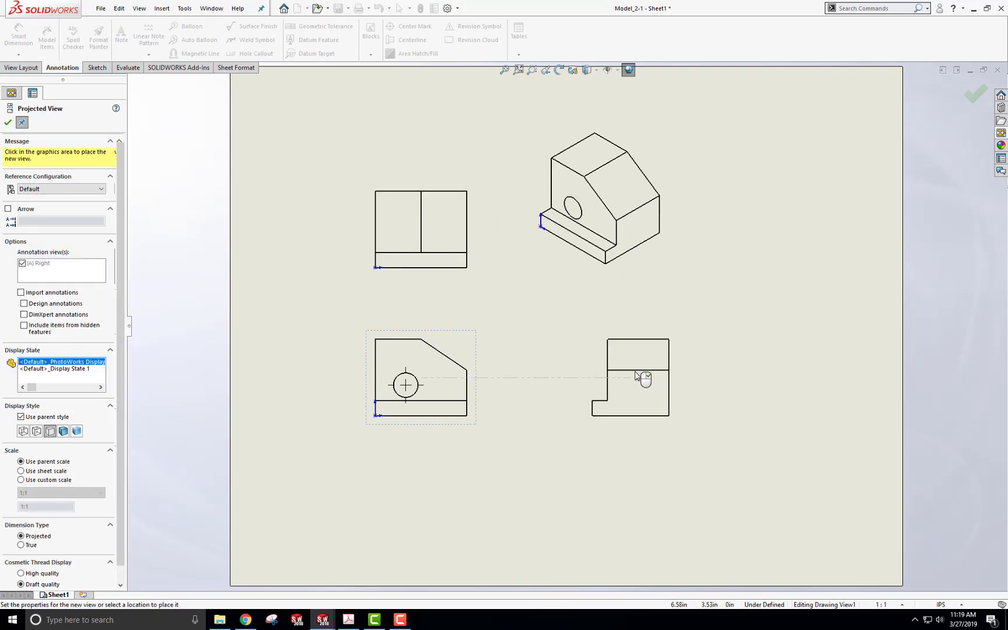
pyautogui.click(641, 374)
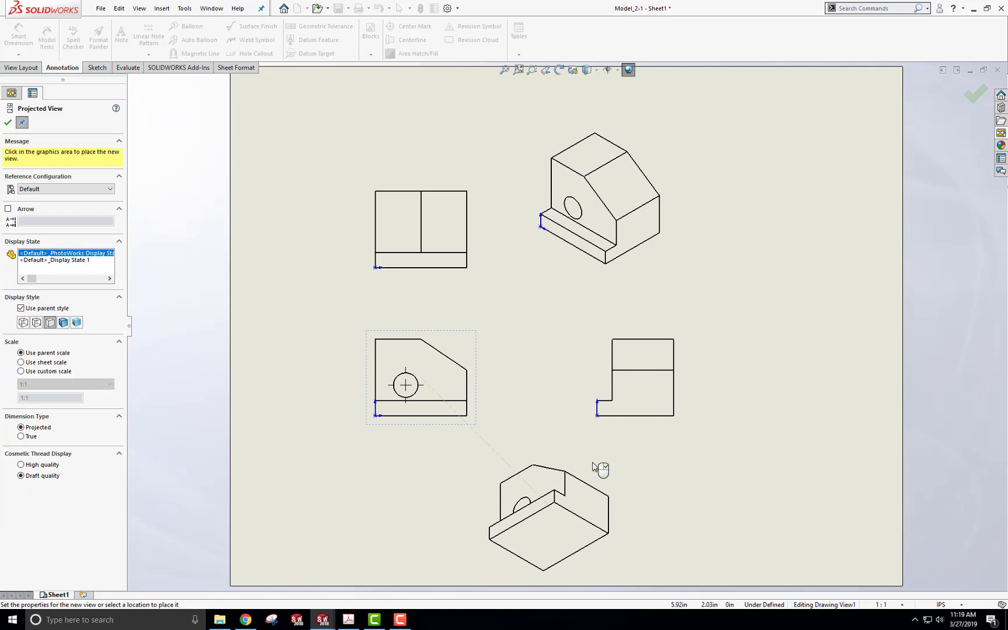
pyautogui.press('Escape')
# Hide the origins shown in the drawing views
pyautogui.scroll(-2, 494, 416)
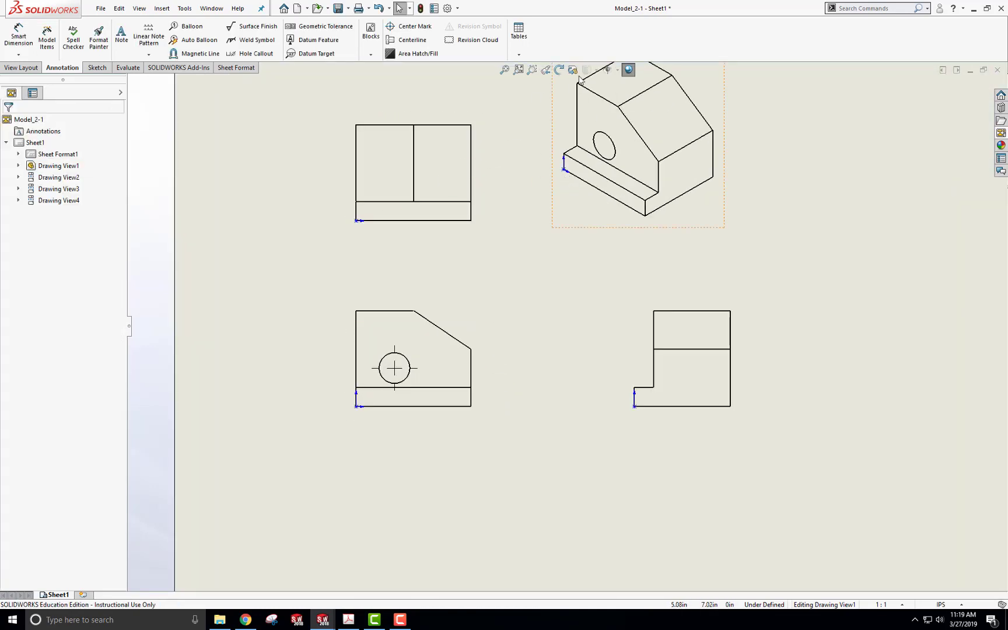
pyautogui.click(617, 71)
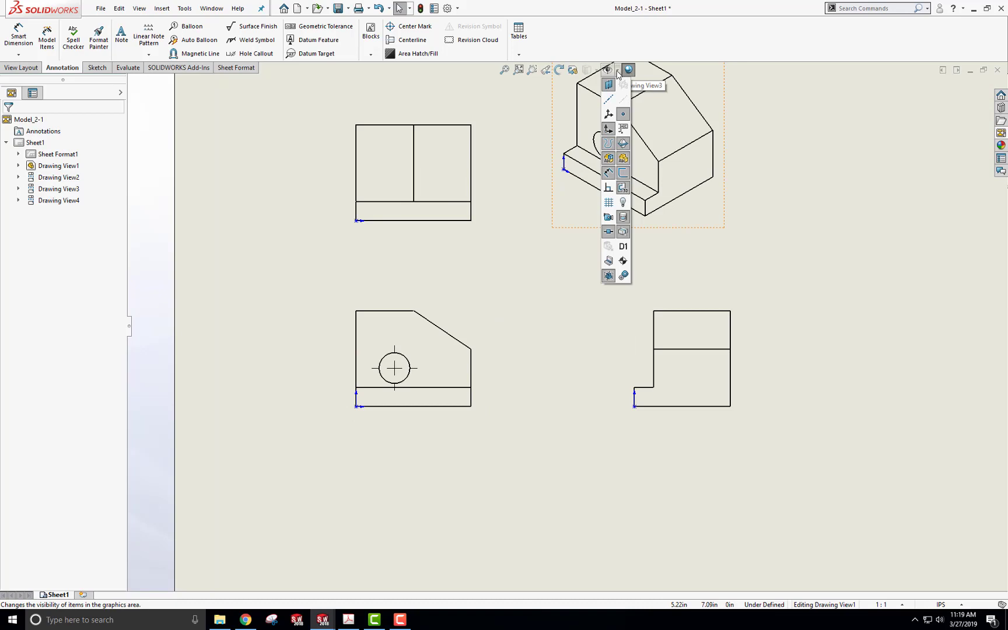
pyautogui.click(608, 129)
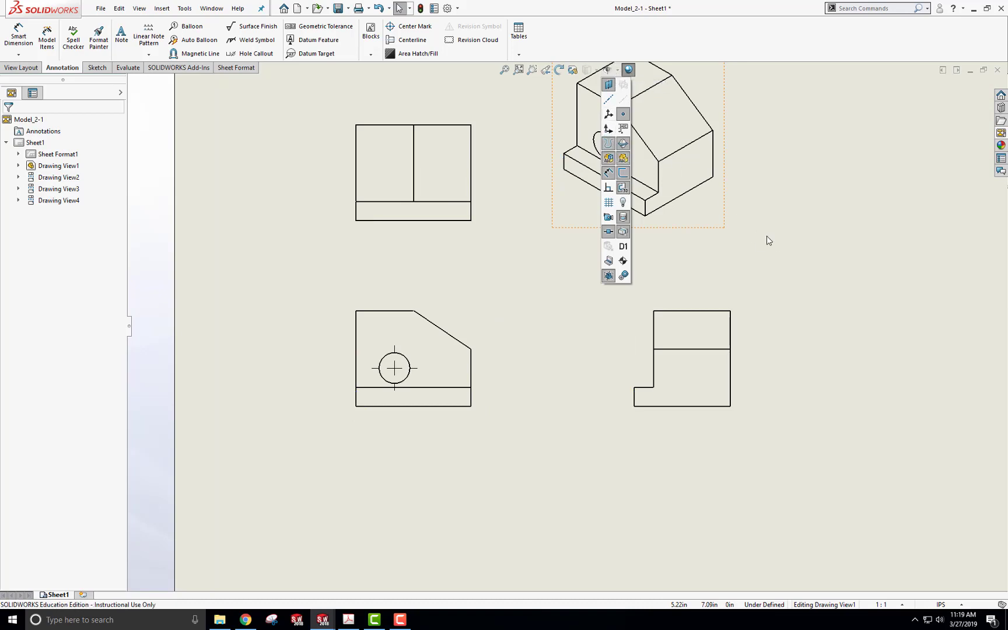
# Move the front view slightly down and to the right so the aligned views shift with it
pyautogui.scroll(3, 643, 234)
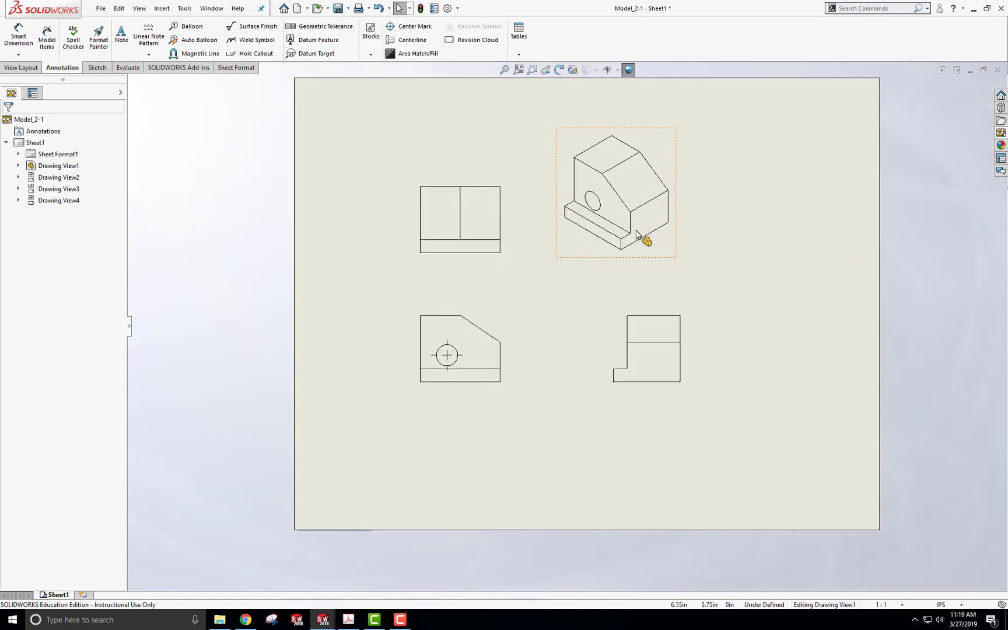
pyautogui.scroll(-2, 587, 179)
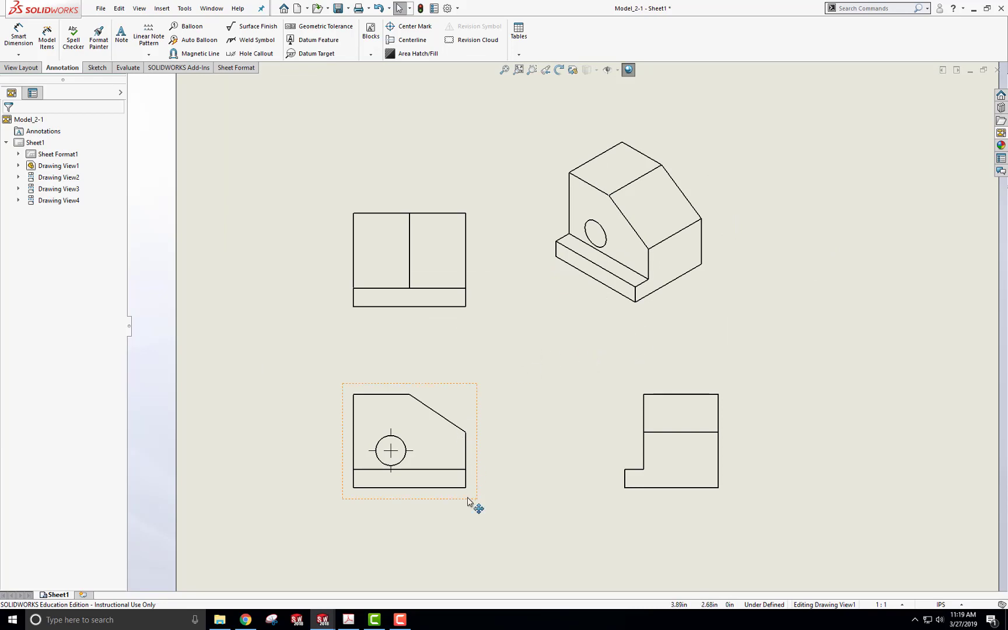
pyautogui.moveTo(477, 506); pyautogui.dragTo(492, 517)
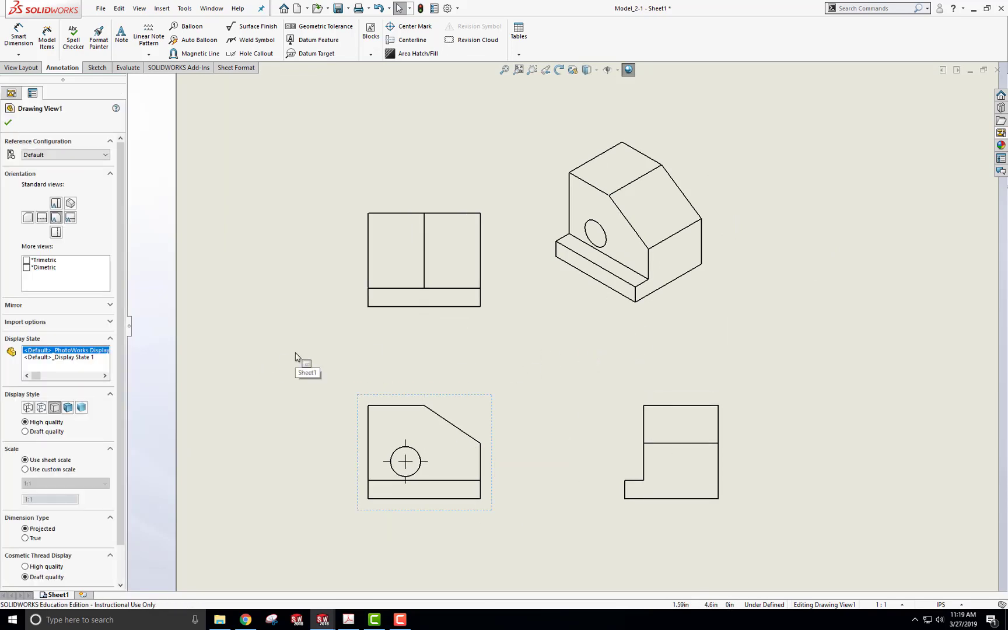
# Give the isometric view a user-defined custom scale of 4:5 and move it farther away from the top view
pyautogui.click(688, 314)
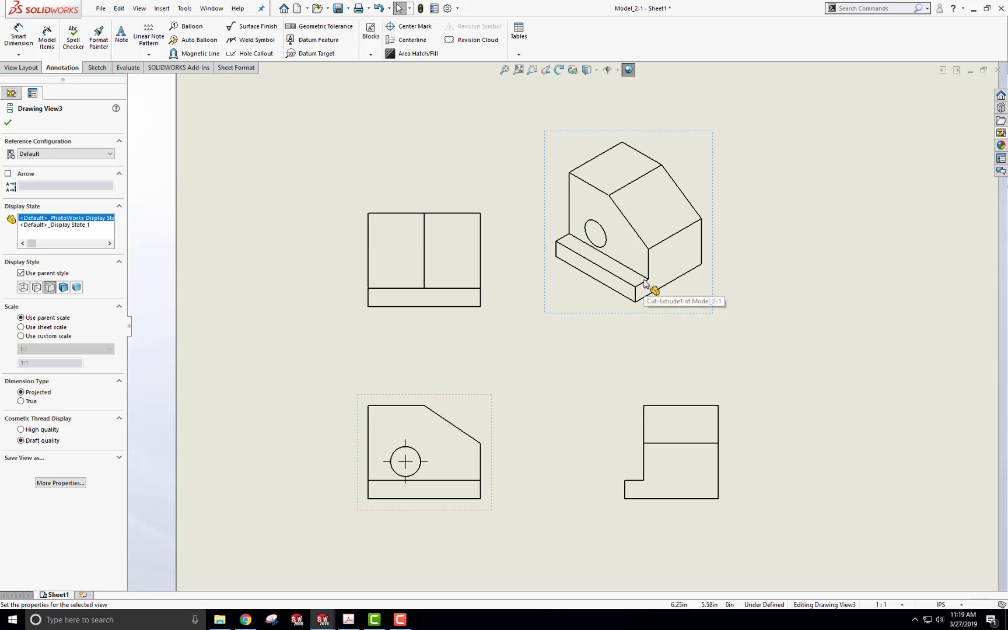
pyautogui.click(680, 317)
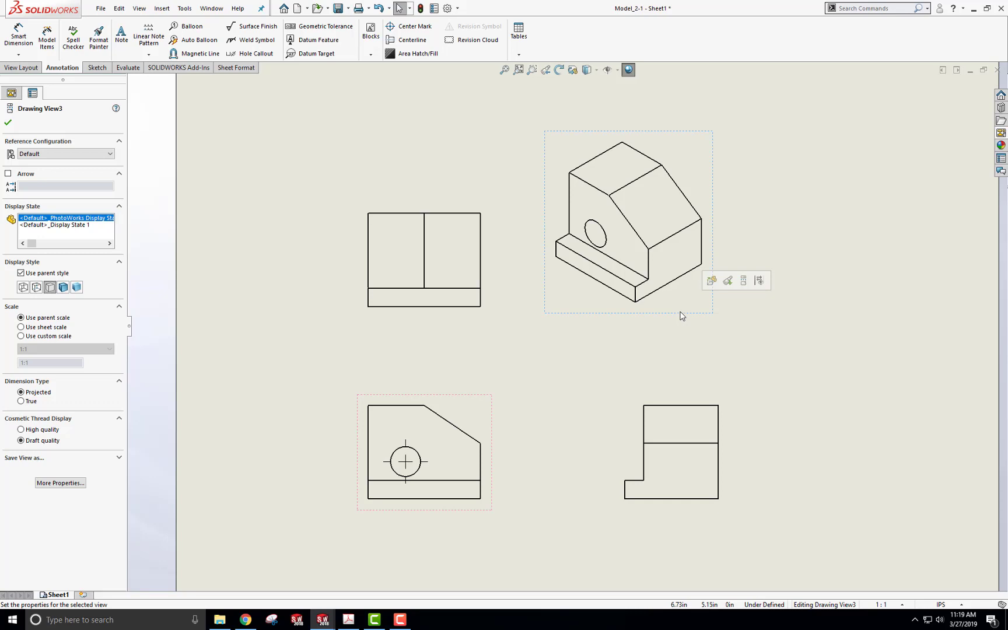
pyautogui.click(21, 337)
pyautogui.click(109, 349)
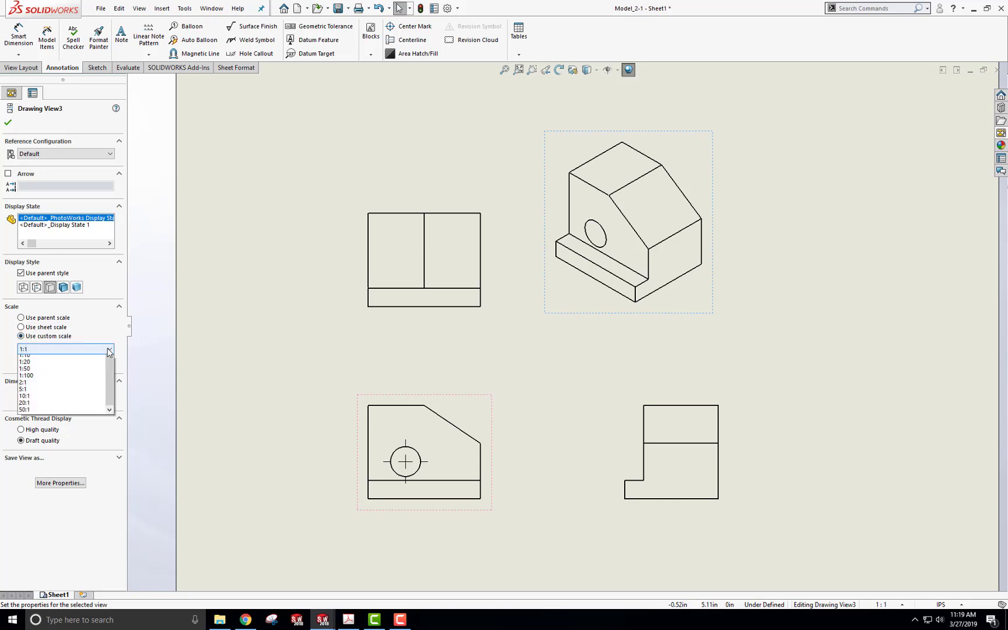
pyautogui.scroll(1, 108, 375)
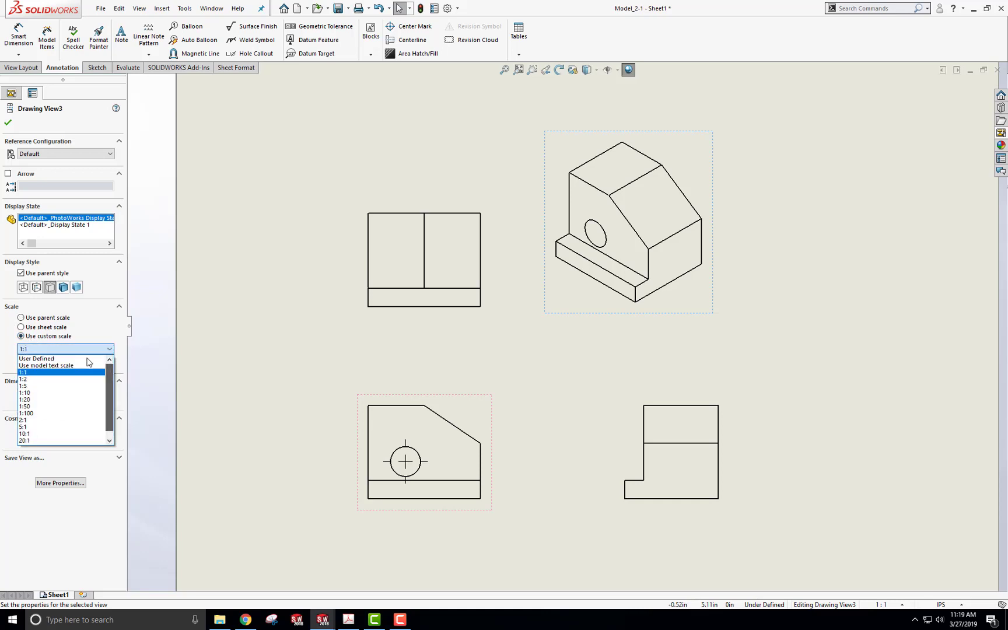
pyautogui.click(38, 358)
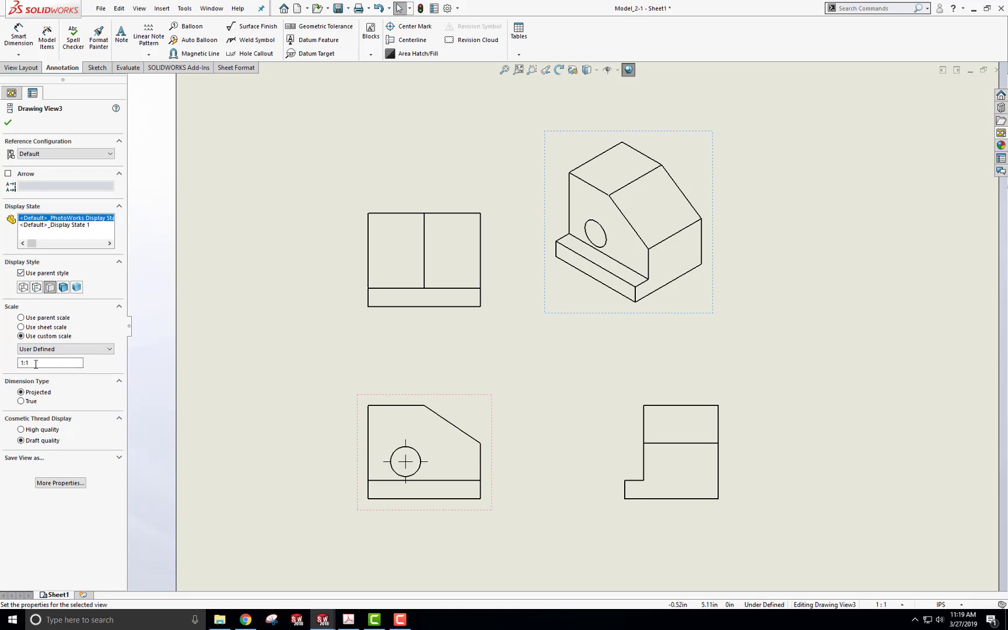
pyautogui.moveTo(36, 364); pyautogui.dragTo(18, 367)
pyautogui.press('Return')
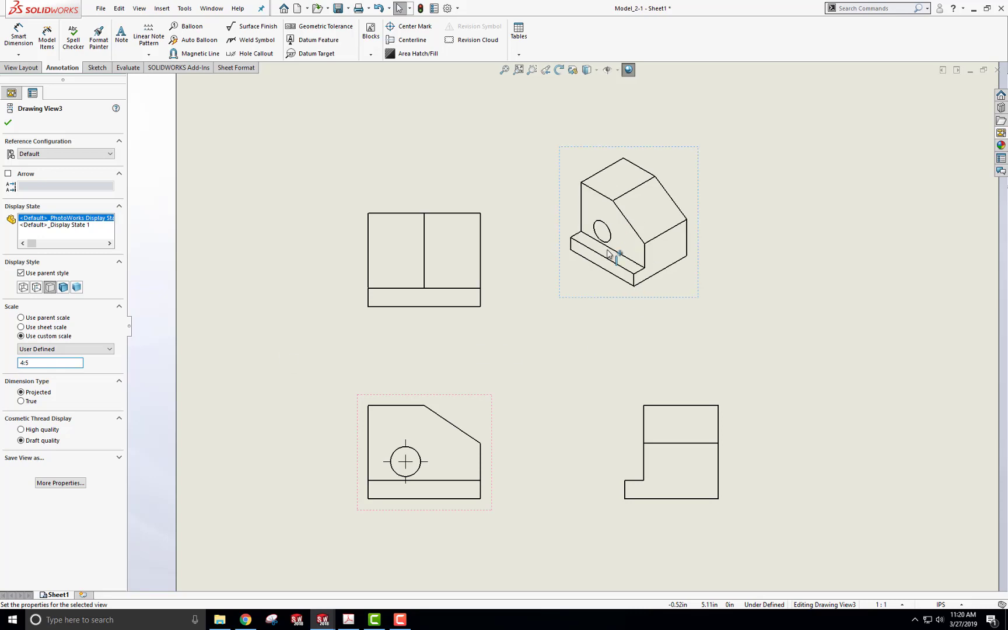
pyautogui.moveTo(583, 300)
pyautogui.mouseDown()
pyautogui.moveTo(580, 315)
pyautogui.moveTo(601, 344)
pyautogui.moveTo(620, 302)
pyautogui.mouseUp()
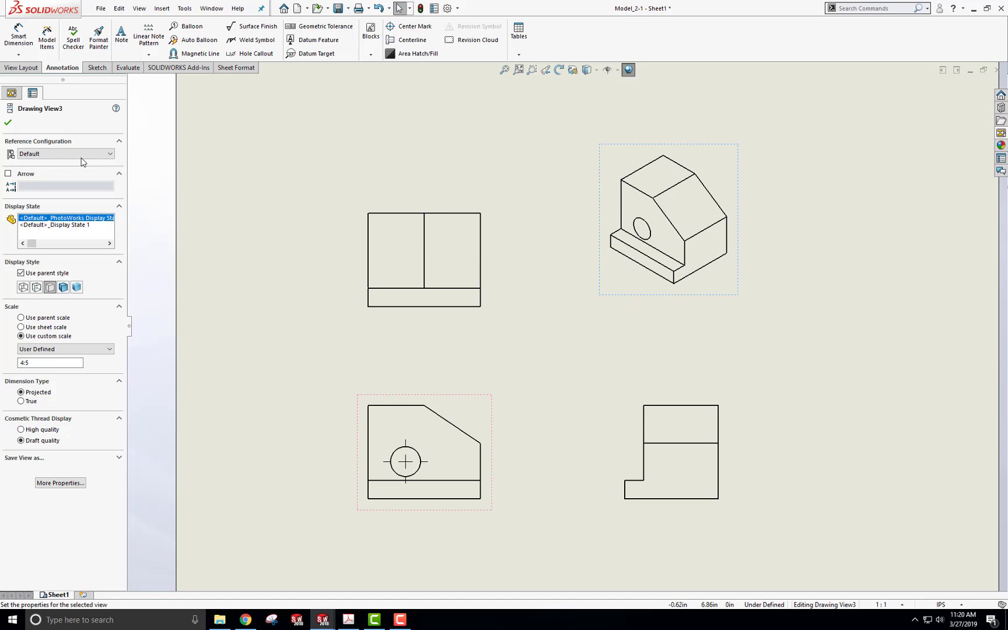
pyautogui.click(7, 123)
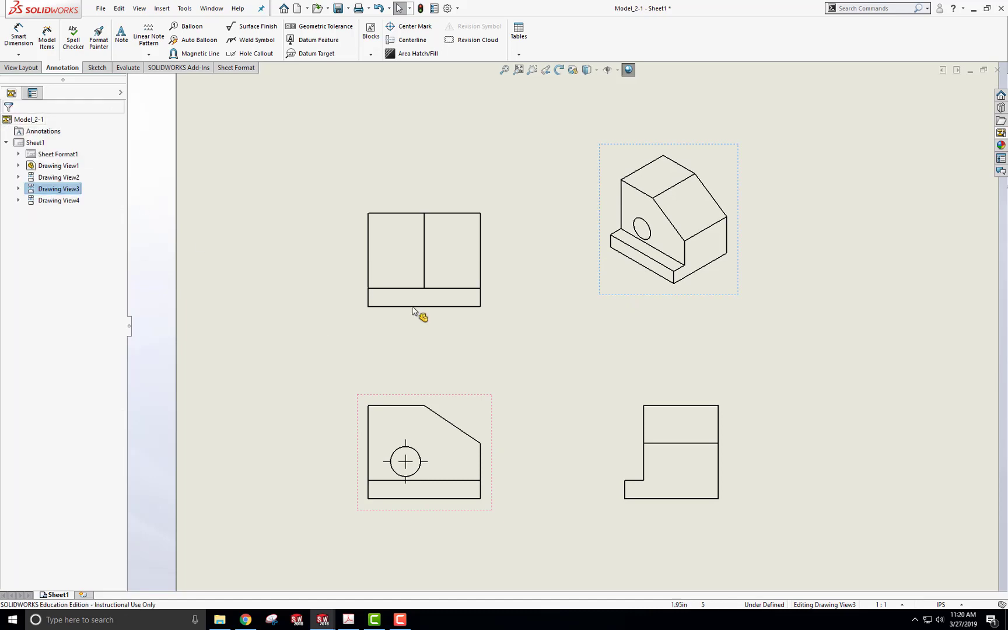
# Change the display style of the top view and the right view to Hidden Lines Visible
pyautogui.click(458, 322)
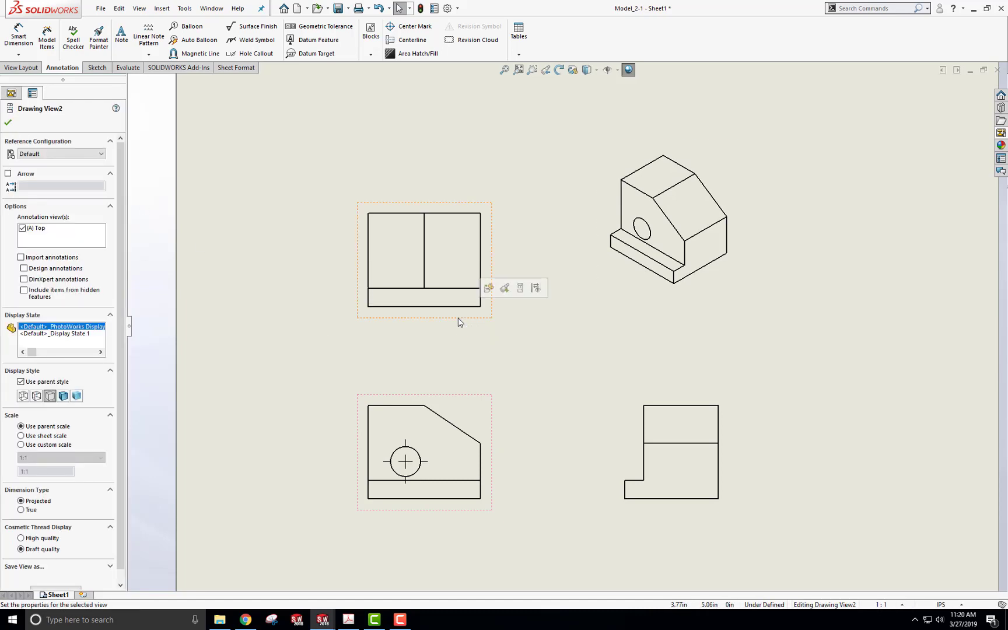
pyautogui.click(36, 396)
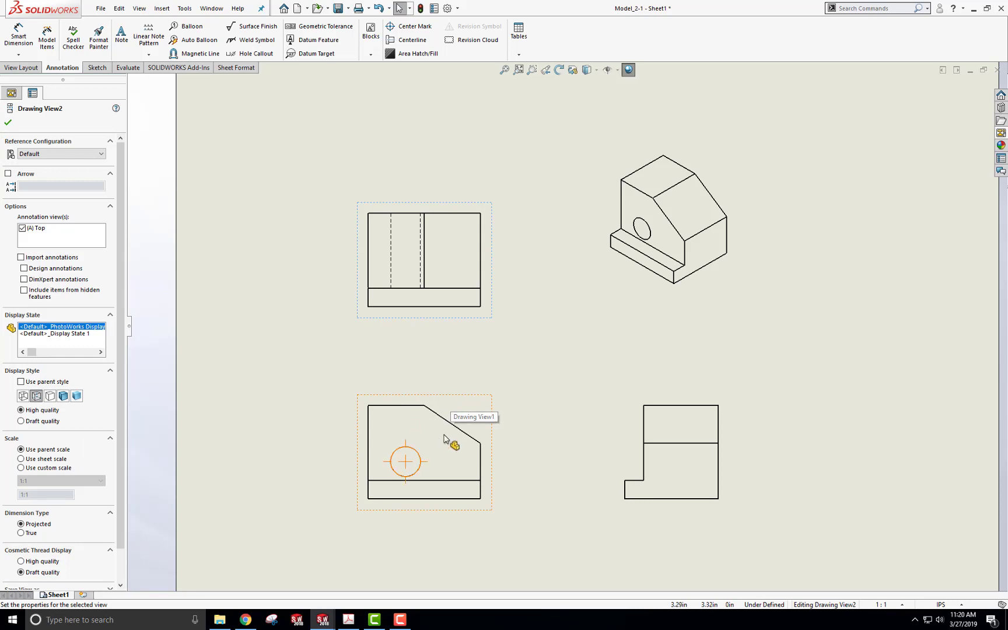
pyautogui.click(654, 400)
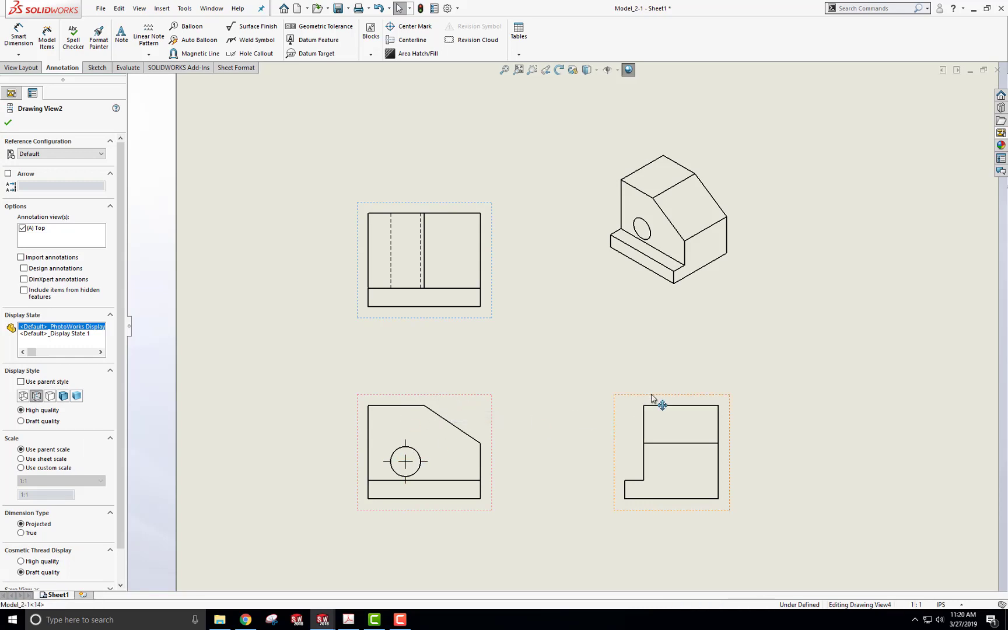
pyautogui.click(36, 396)
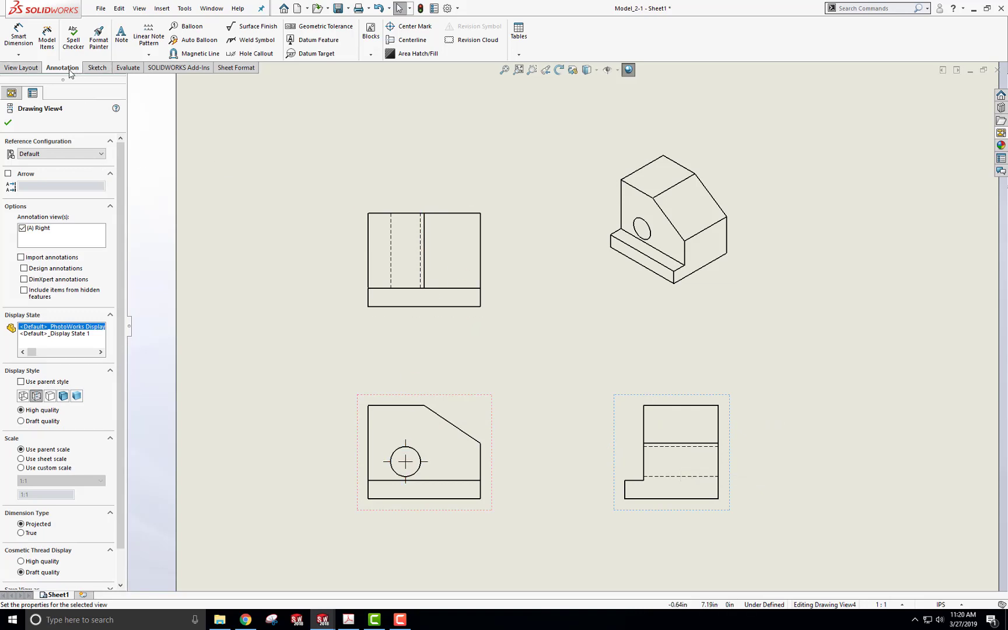
# Automatically insert centerlines for the hole in the right view and the top view
pyautogui.click(421, 39)
pyautogui.click(19, 229)
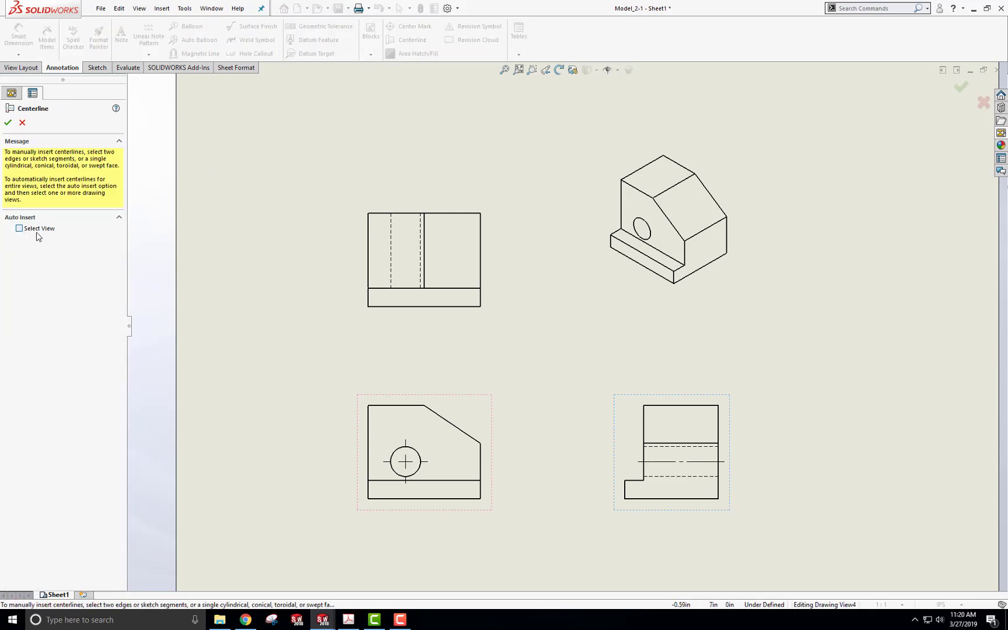
pyautogui.click(458, 217)
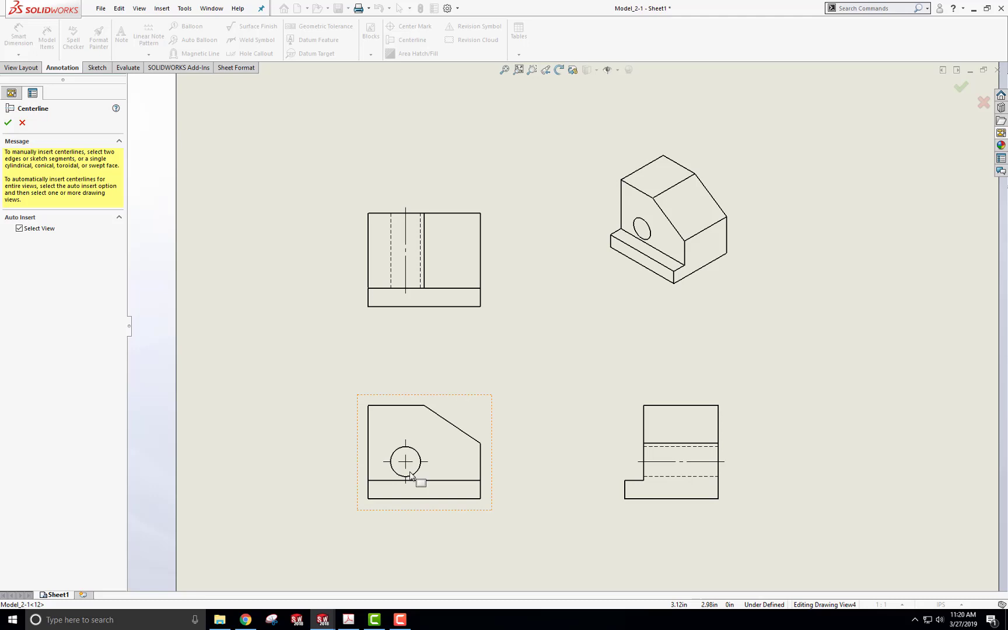
pyautogui.scroll(-1, 420, 486)
pyautogui.scroll(-1, 419, 484)
pyautogui.press('Escape')
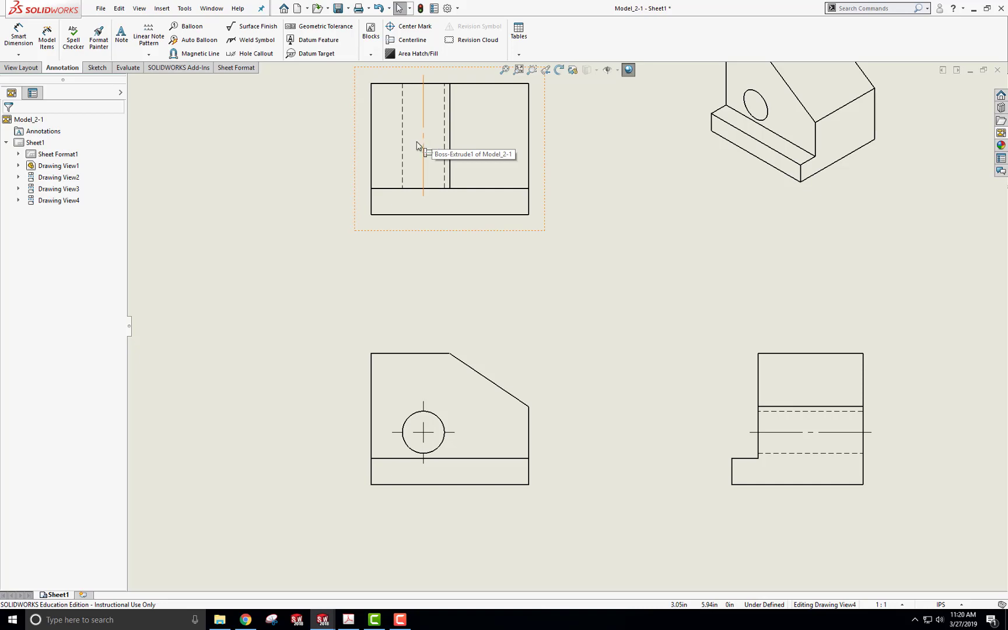
# Override the document defaults for the front view's hole center mark and set its mark size to 0.05 in
pyautogui.click(433, 437)
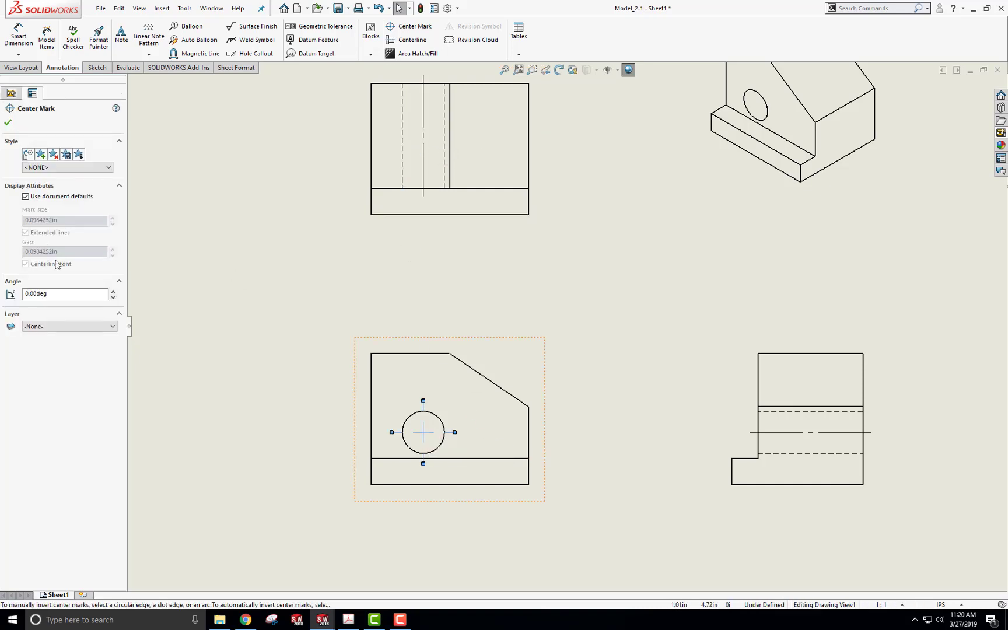
pyautogui.click(26, 197)
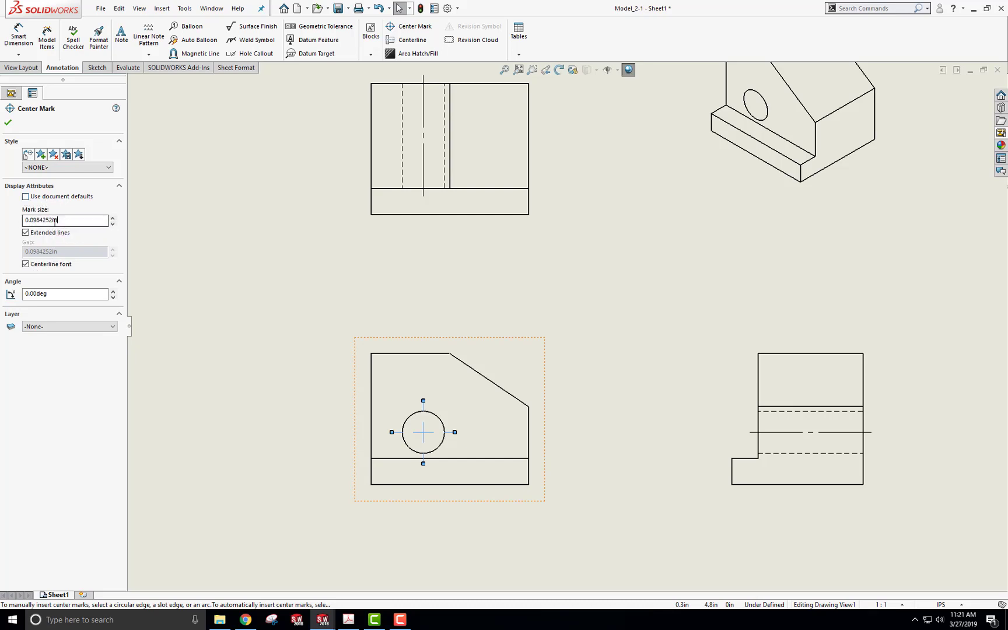
pyautogui.doubleClick(23, 220)
pyautogui.write('.05')
pyautogui.press('Return')
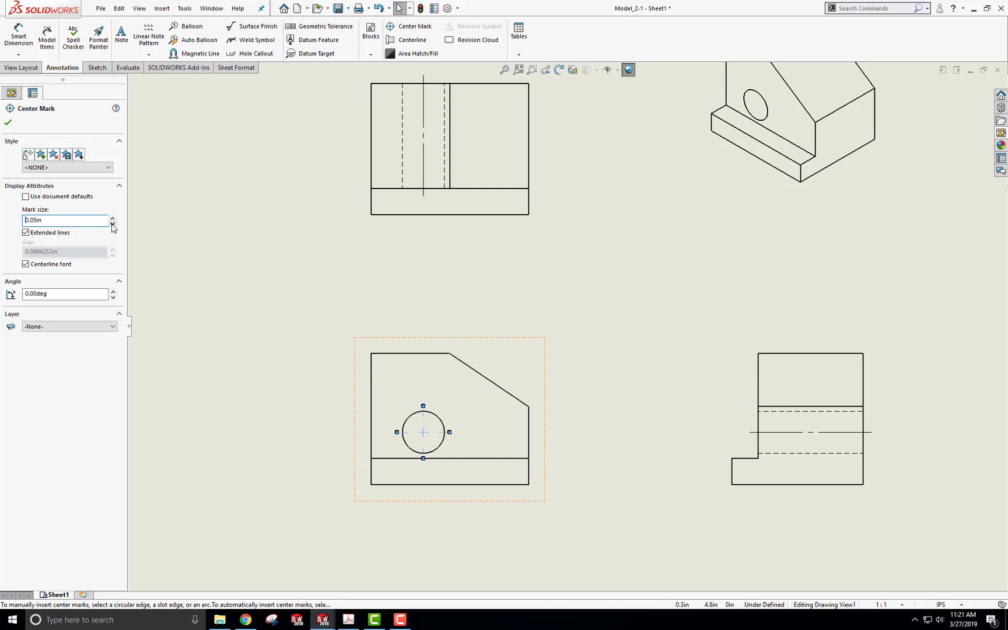
pyautogui.click(8, 122)
# Adjust the right extension line of the front view's center mark so it ends a short distance beyond the hole's edge
pyautogui.click(438, 431)
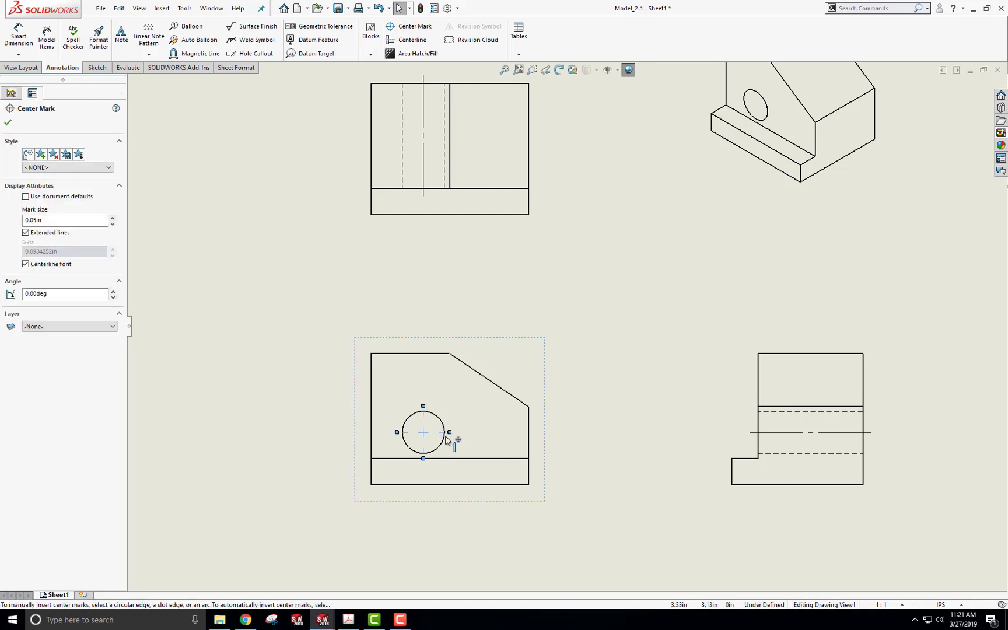
pyautogui.scroll(-2, 446, 436)
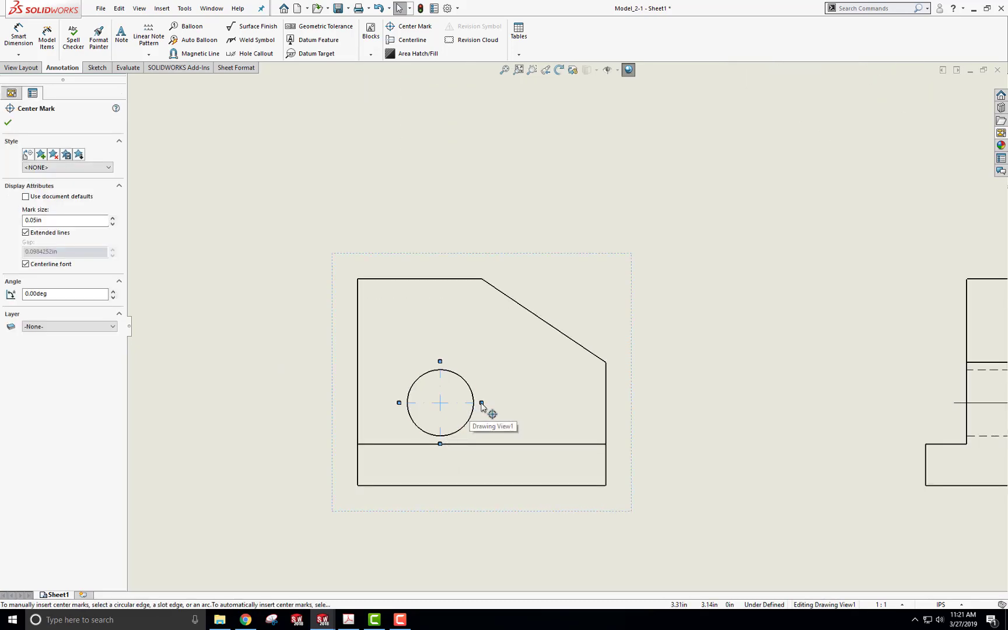
pyautogui.moveTo(481, 403); pyautogui.dragTo(507, 419)
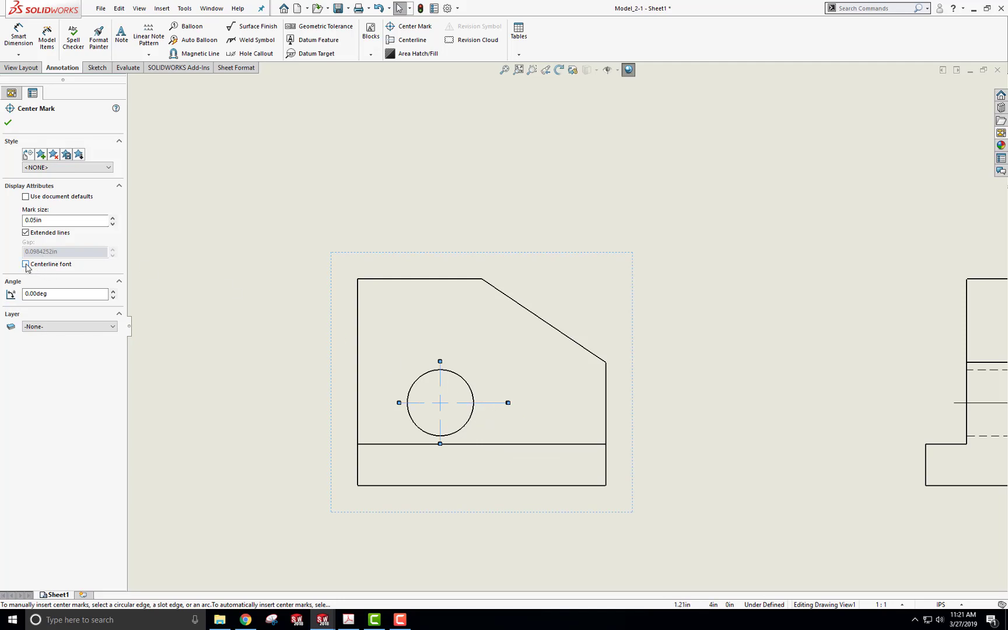
pyautogui.click(8, 122)
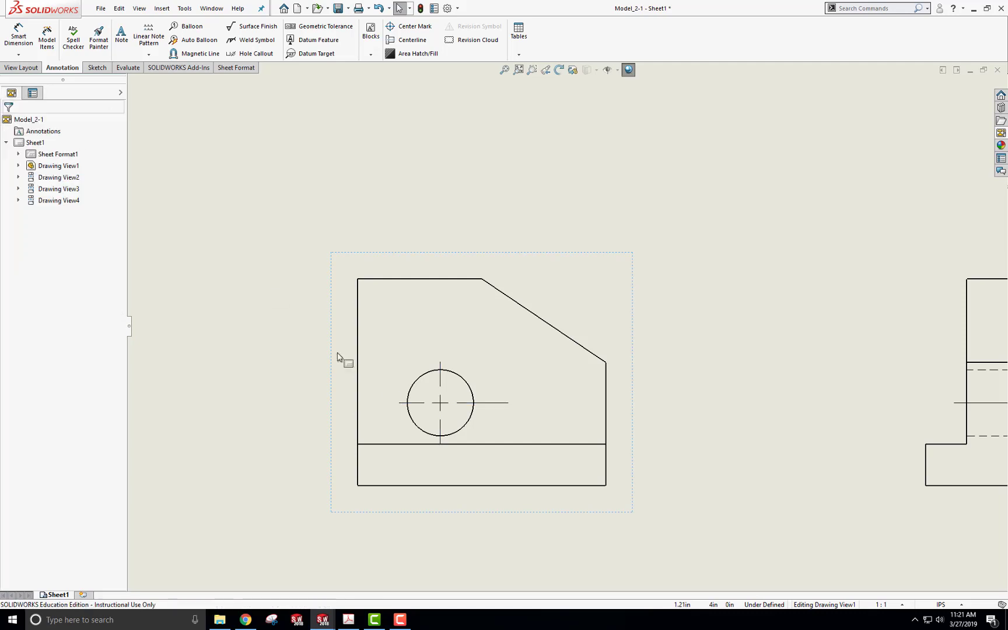
pyautogui.click(498, 403)
pyautogui.moveTo(508, 402); pyautogui.dragTo(487, 402)
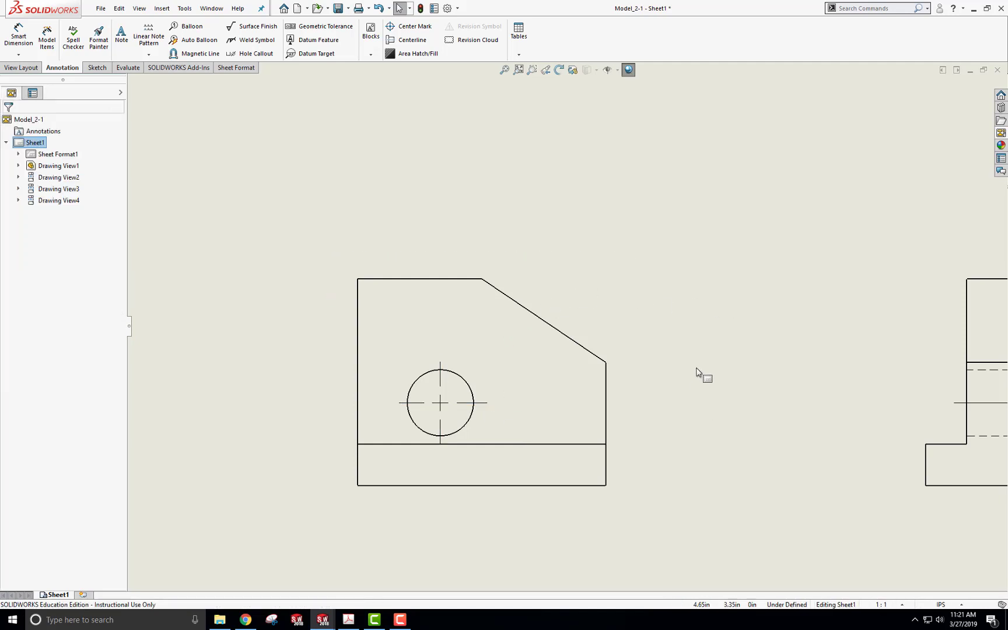
pyautogui.scroll(5, 700, 419)
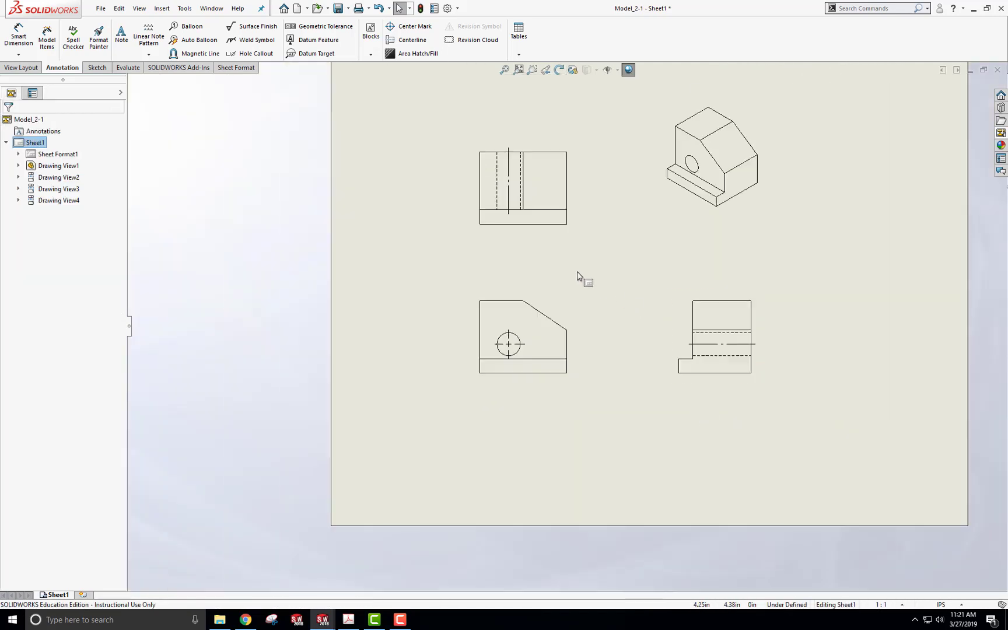
pyautogui.scroll(-1, 578, 275)
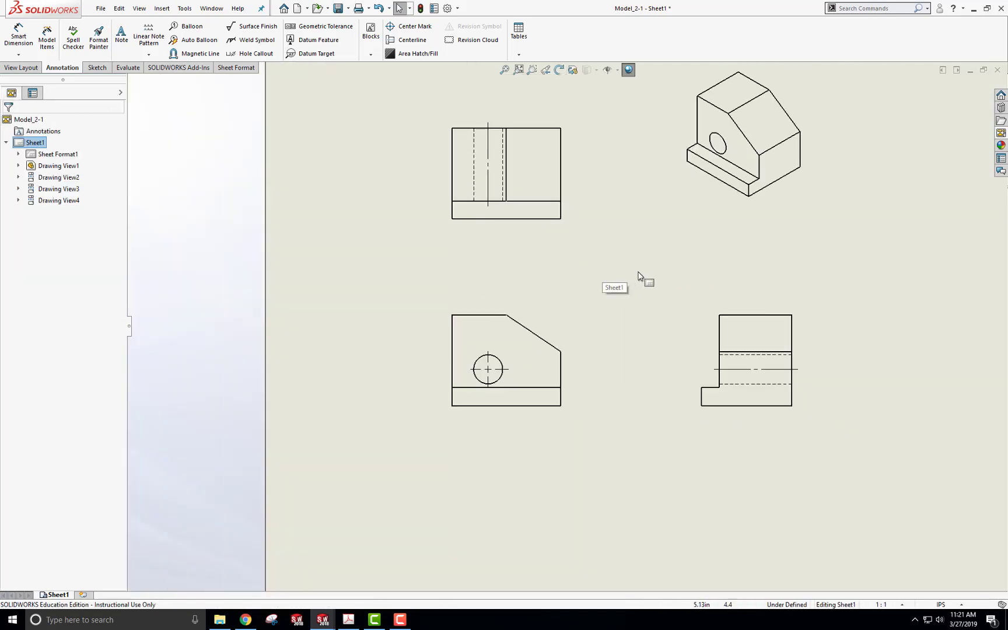
pyautogui.click(15, 69)
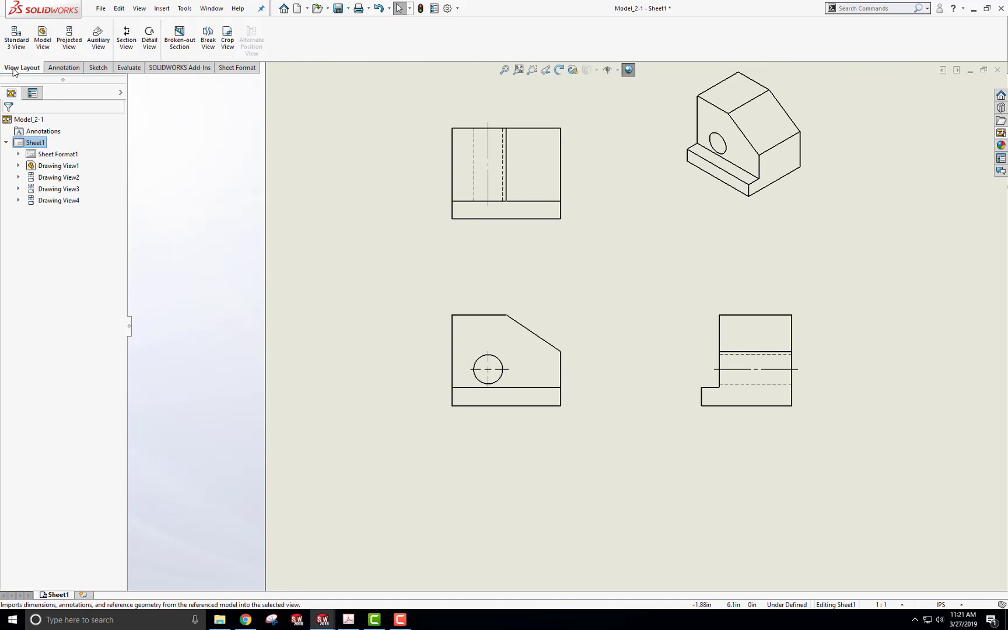
pyautogui.click(40, 41)
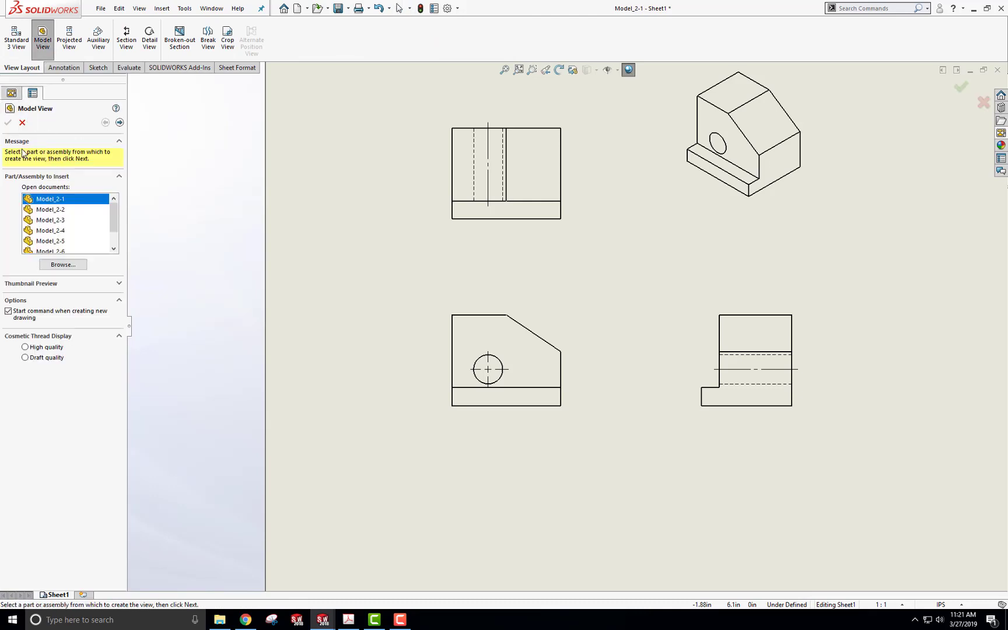
pyautogui.click(22, 123)
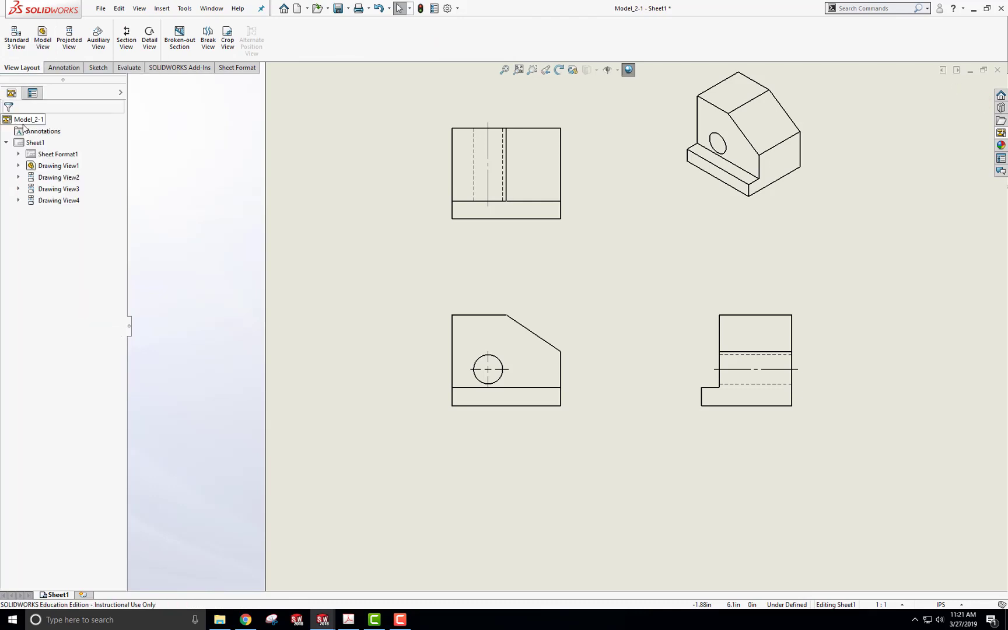
# Insert model items from the entire model into all views, importing the dimensions marked for drawing with duplicates eliminated
pyautogui.click(64, 68)
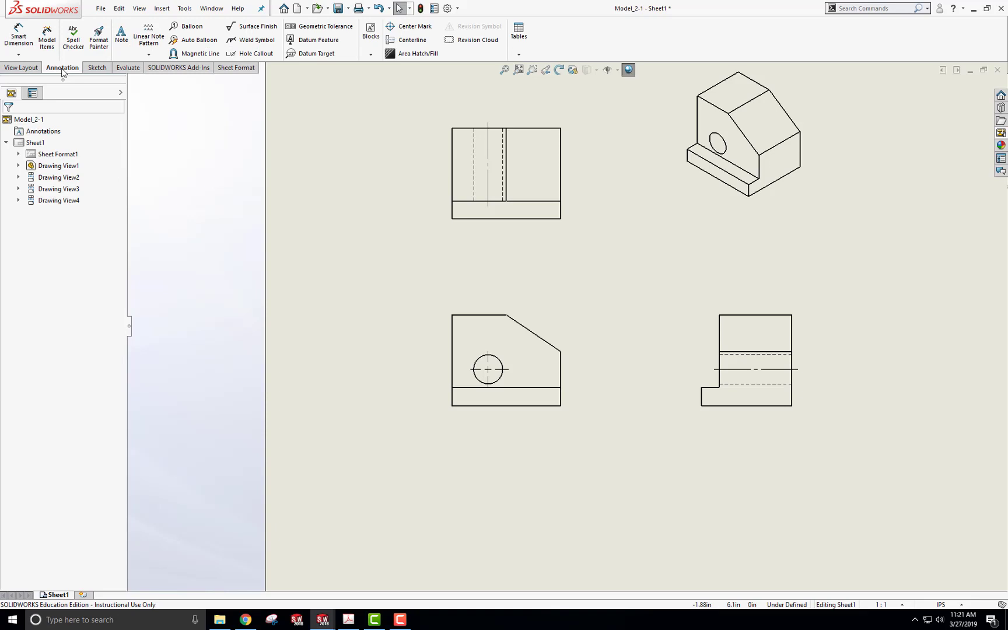
pyautogui.click(46, 39)
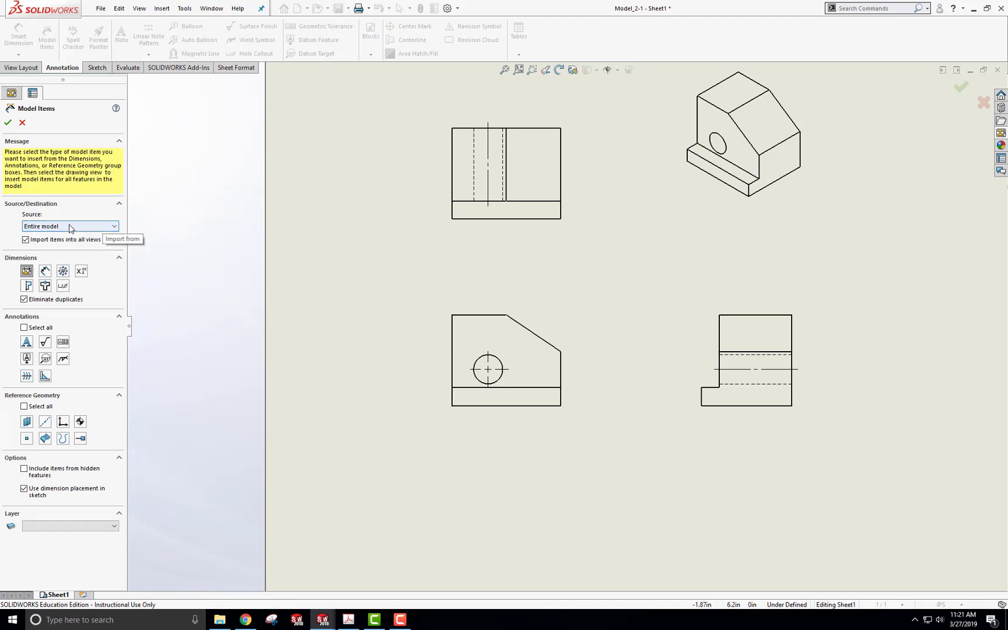
pyautogui.click(115, 227)
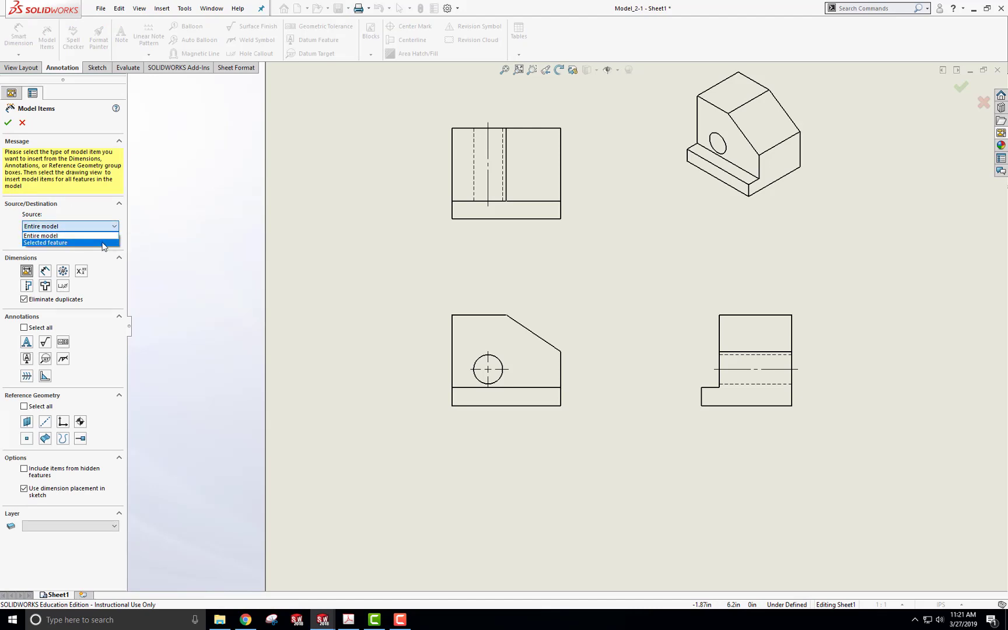
pyautogui.click(104, 243)
pyautogui.click(116, 227)
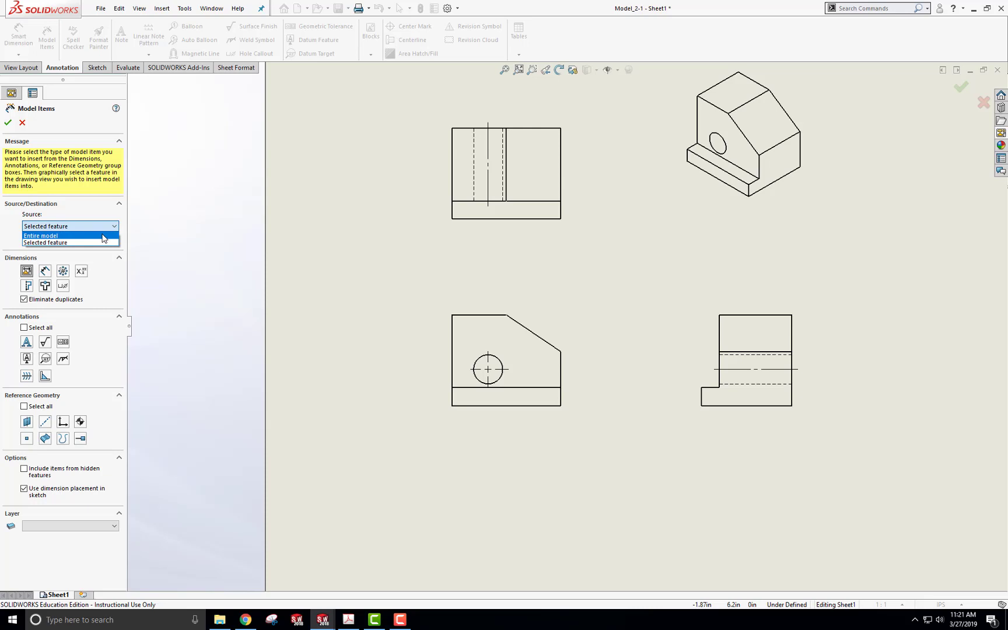
pyautogui.click(103, 235)
pyautogui.click(8, 123)
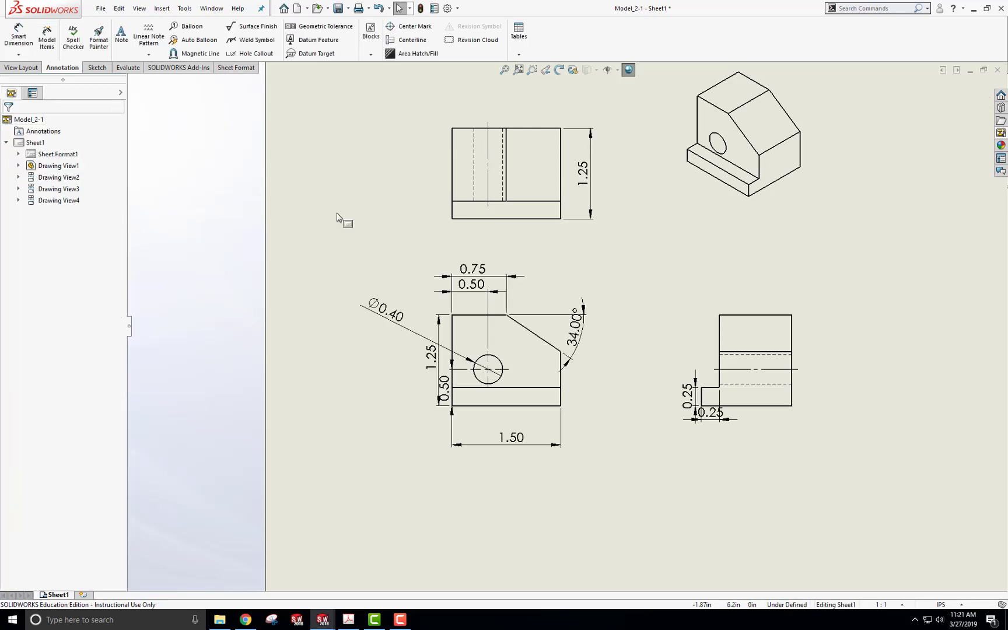
# Set the document's overall drafting standard to ANSI
pyautogui.scroll(3, 574, 271)
pyautogui.scroll(-3, 641, 265)
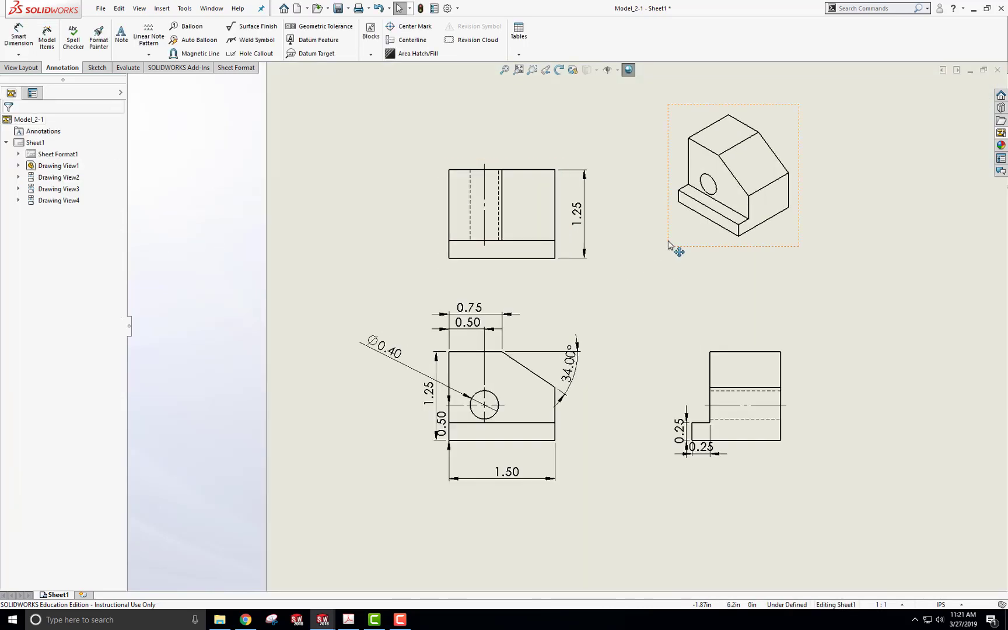
pyautogui.click(458, 9)
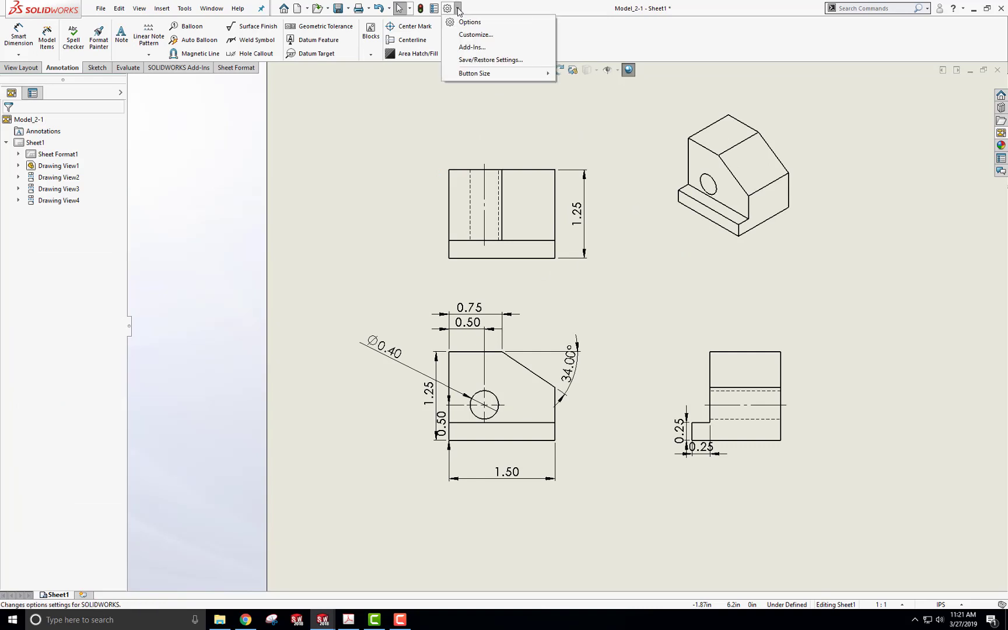
pyautogui.click(462, 20)
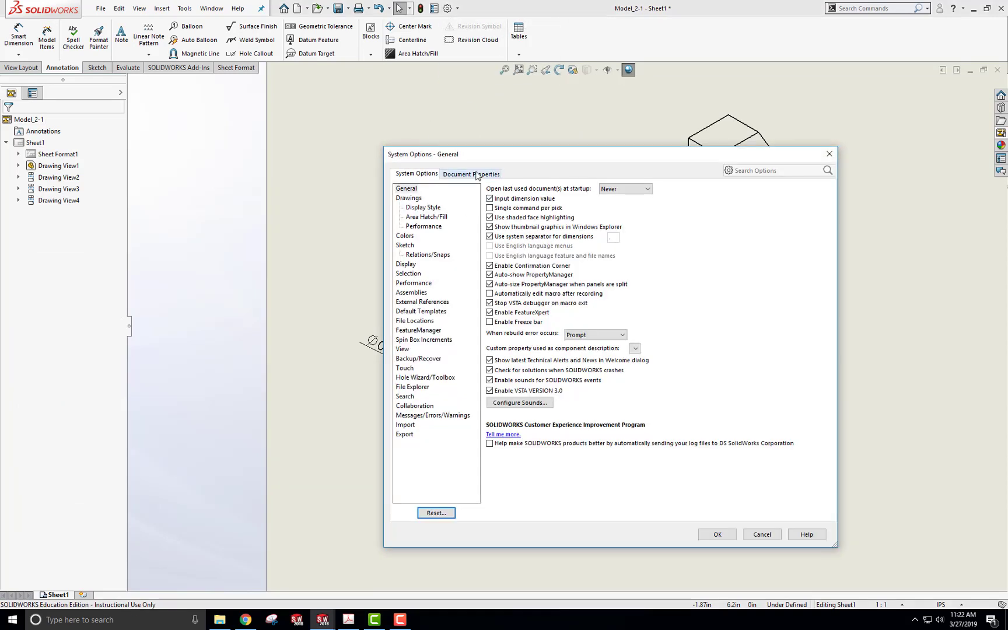
pyautogui.click(477, 174)
pyautogui.click(700, 197)
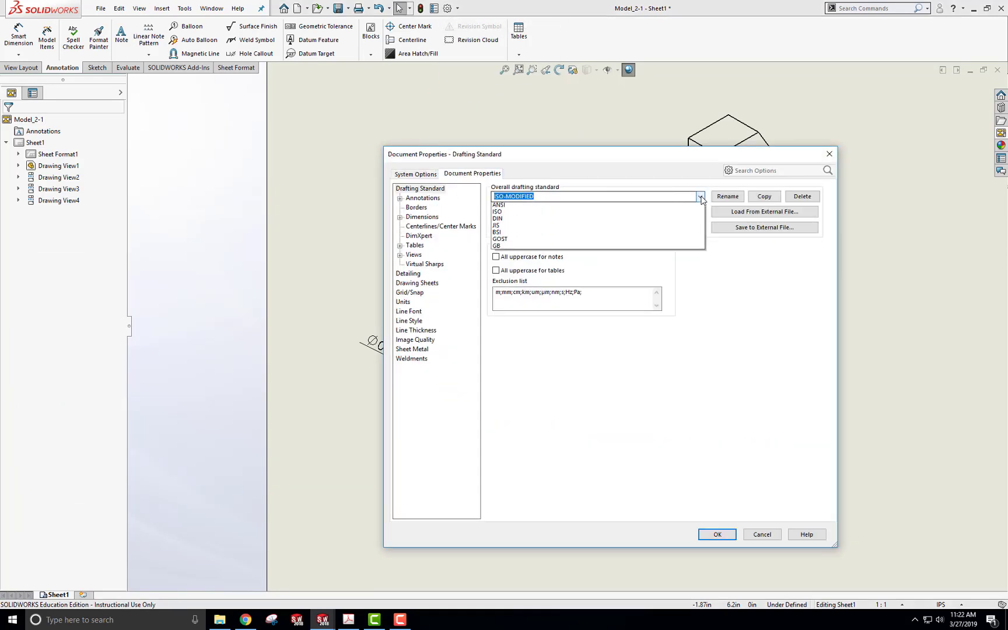
pyautogui.click(589, 212)
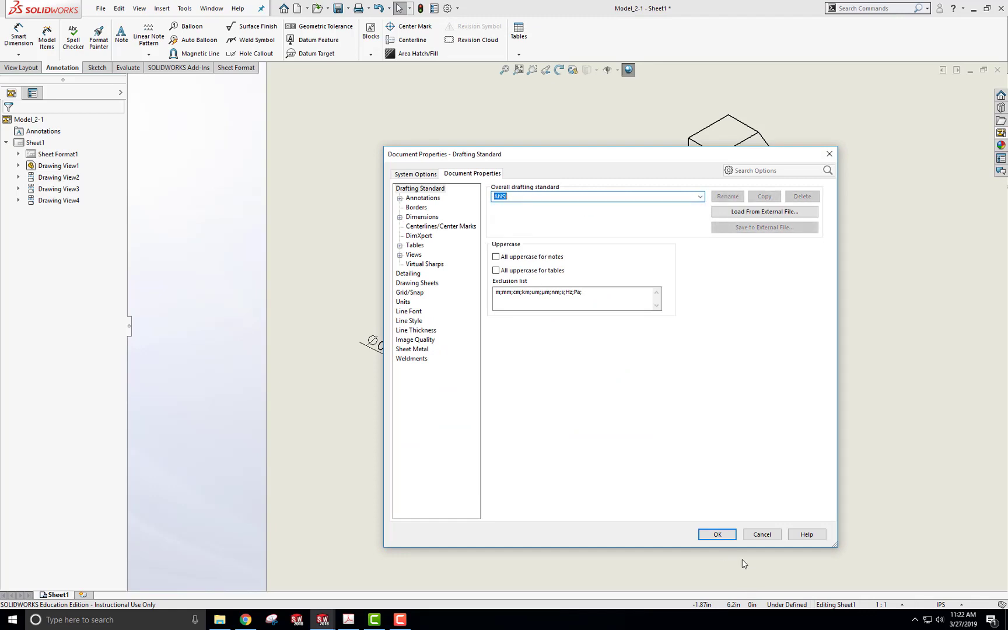
pyautogui.click(717, 534)
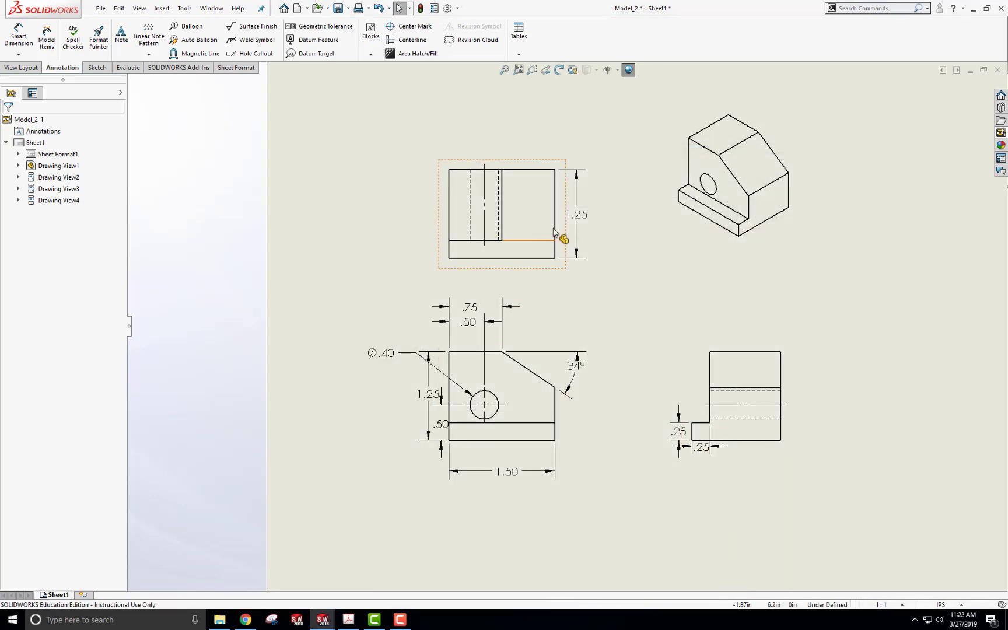
# Move the front view's 34° angle dimension slightly closer to the part and the right view's vertical .25 dimension farther out
pyautogui.press('f')
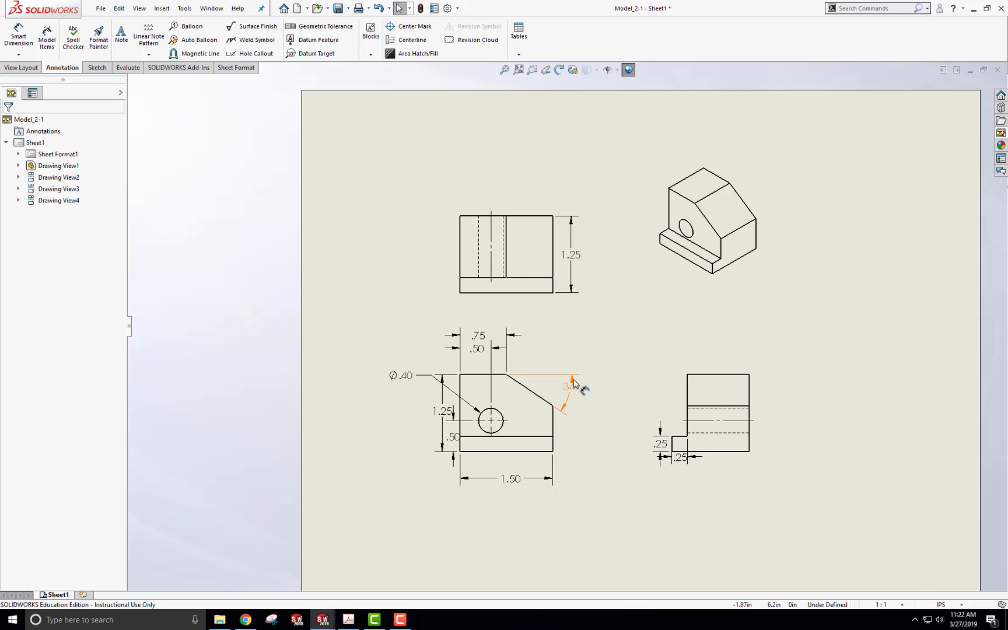
pyautogui.scroll(3, 574, 383)
pyautogui.scroll(-6, 595, 341)
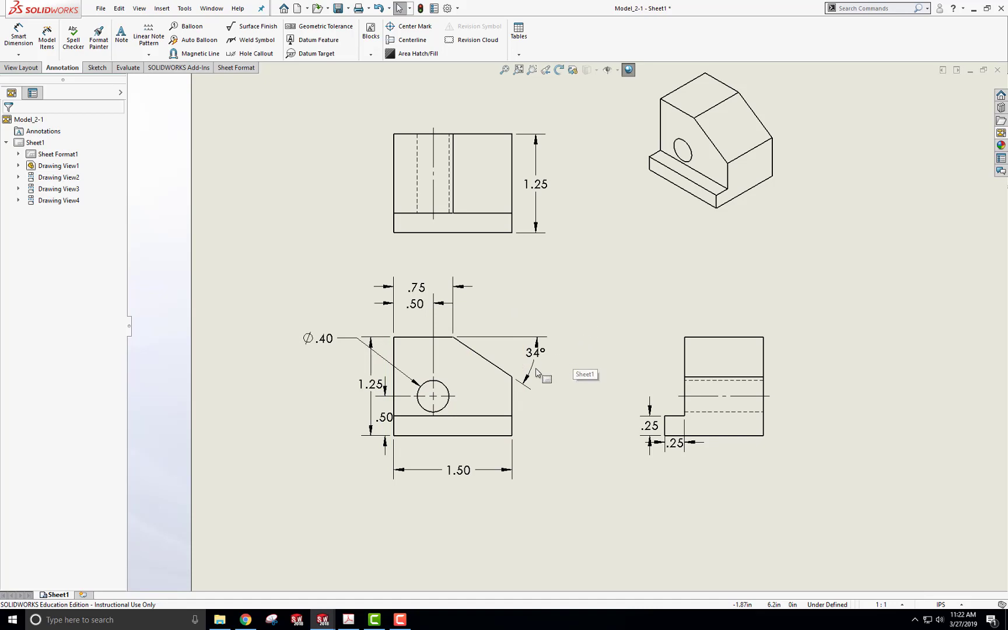
pyautogui.moveTo(532, 360); pyautogui.dragTo(530, 365)
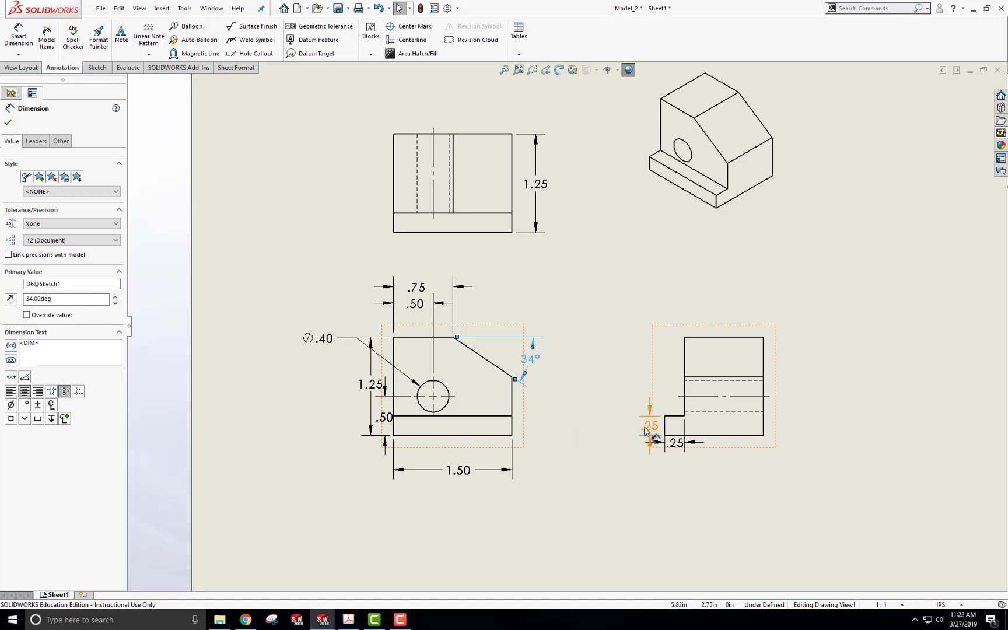
pyautogui.moveTo(651, 428); pyautogui.dragTo(639, 429)
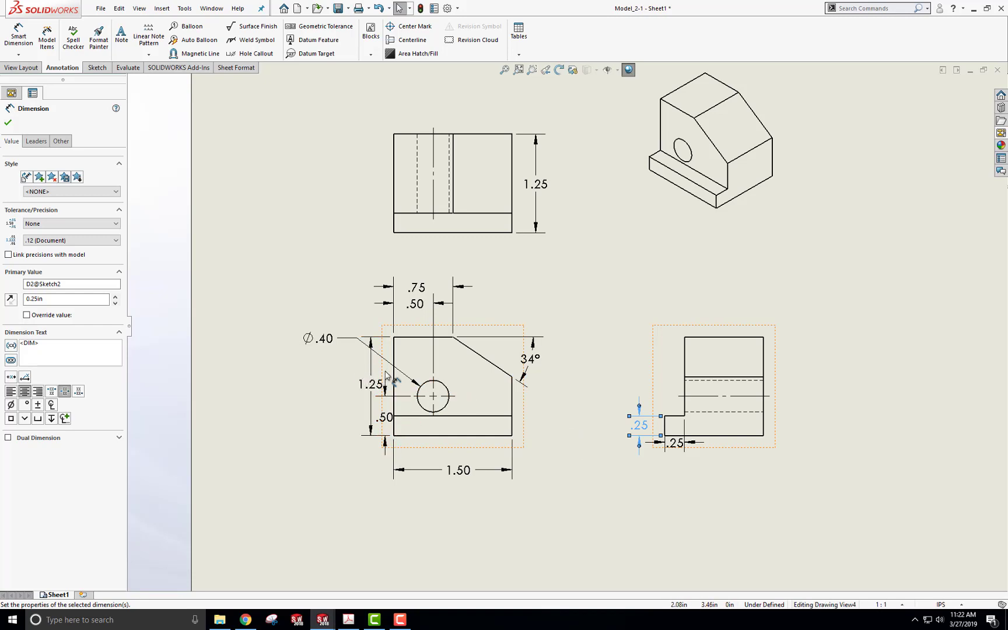
# Move the front view's vertical .50 and 1.25 dimensions to the right side of the view, with the 1.25 dimension outermost
pyautogui.moveTo(386, 421); pyautogui.dragTo(544, 422)
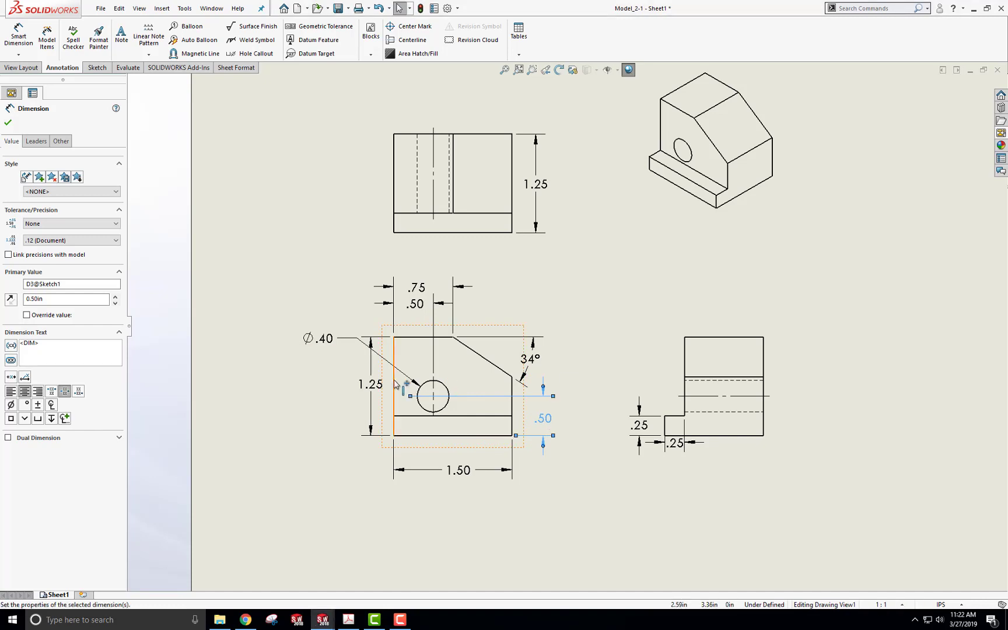
pyautogui.moveTo(376, 387); pyautogui.dragTo(572, 386)
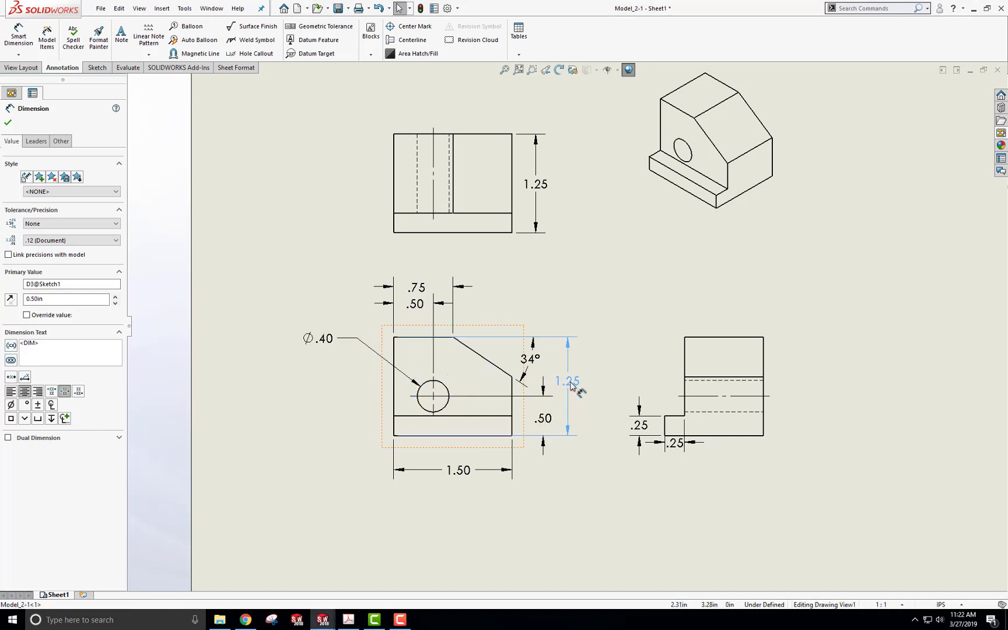
pyautogui.click(574, 475)
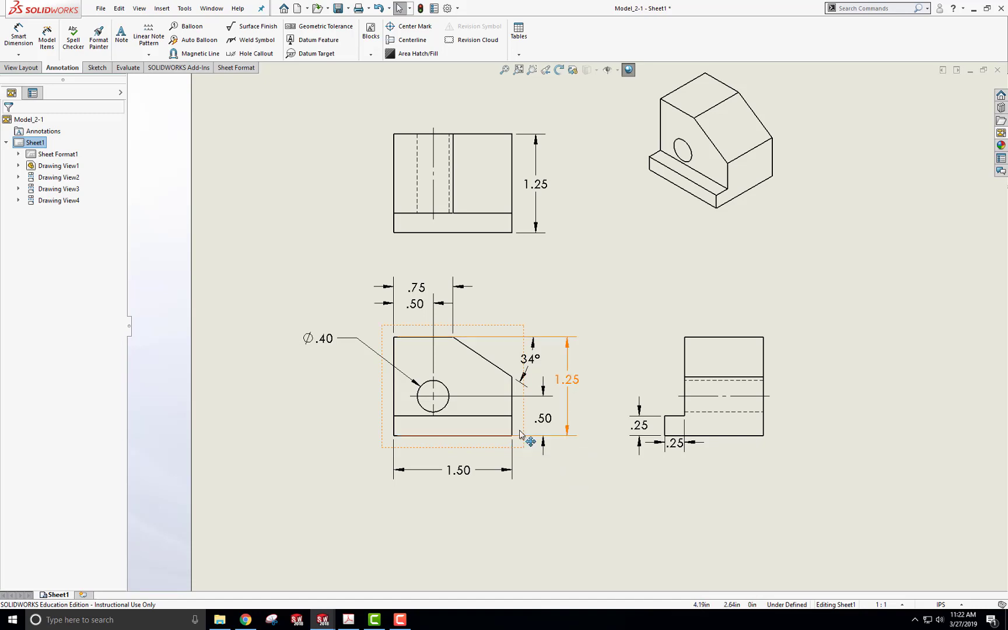
# Shorten the upper extension line of the front view's 1.25 height dimension to start at the top of the sloped edge
pyautogui.click(532, 436)
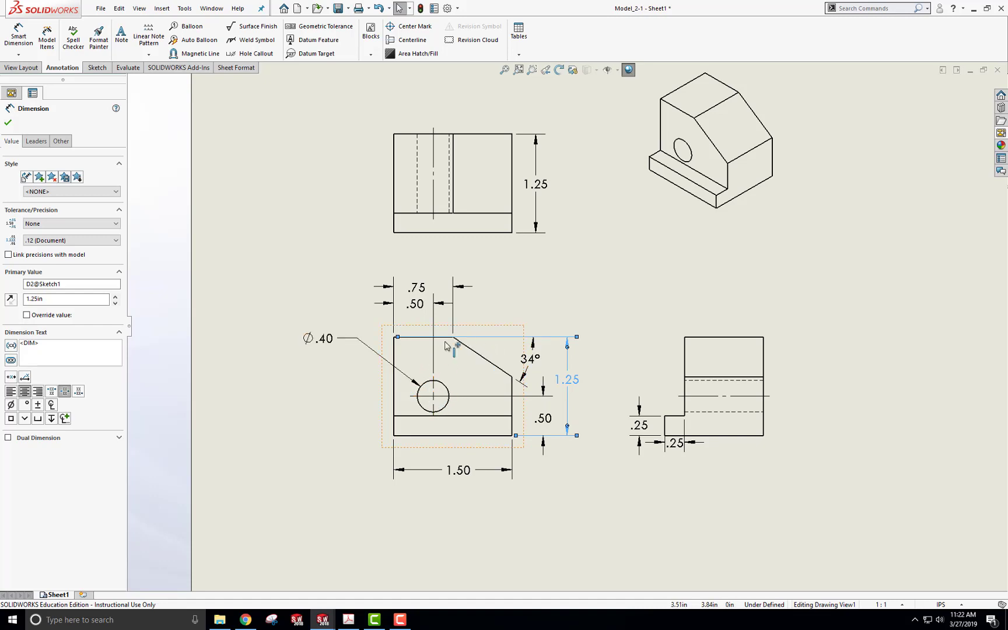
pyautogui.moveTo(398, 339); pyautogui.dragTo(457, 338)
pyautogui.click(573, 520)
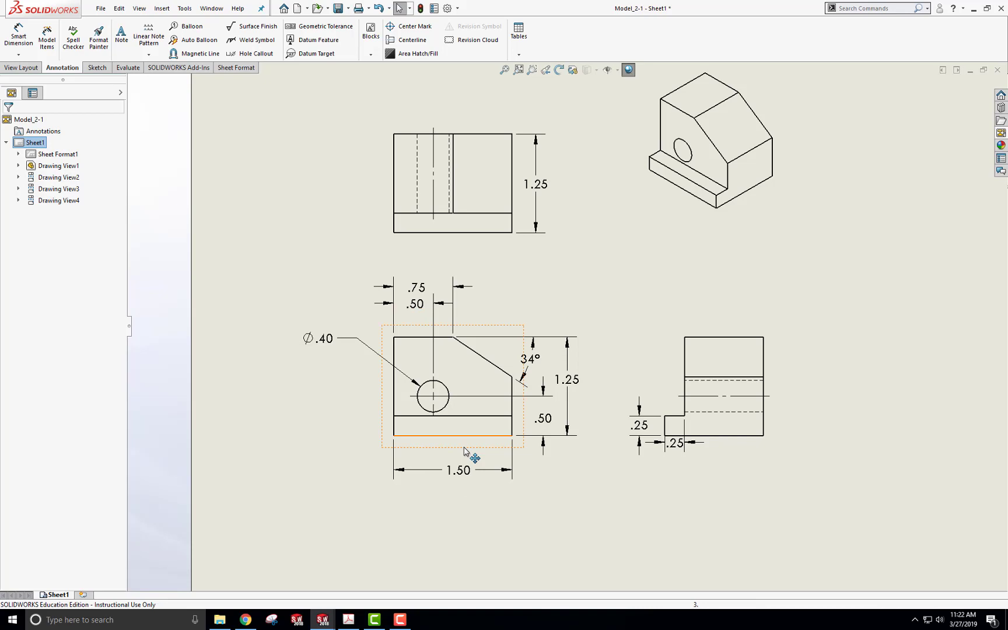
# Move the 1.50 width dimension above the front view's .75 dimension and bring the horizontal .50 dimension closer to the part
pyautogui.moveTo(475, 467); pyautogui.dragTo(488, 273)
pyautogui.moveTo(416, 304); pyautogui.dragTo(418, 318)
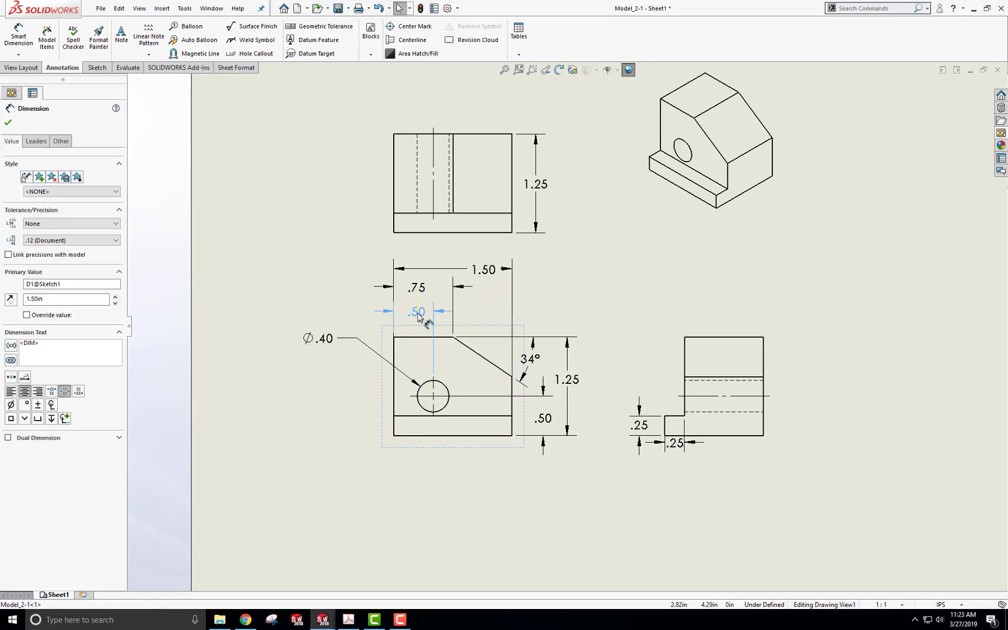
pyautogui.click(417, 315)
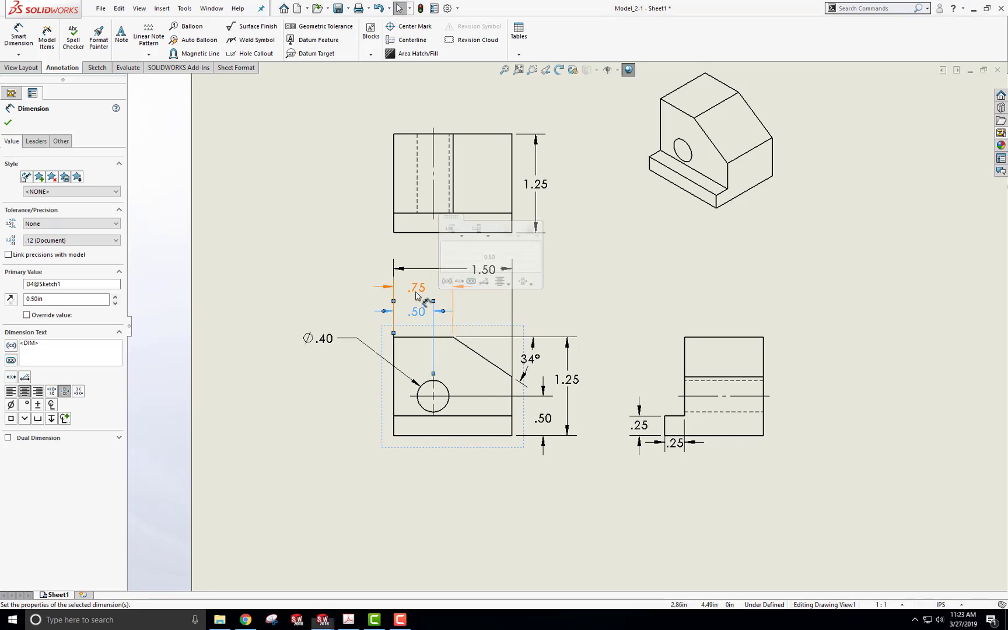
# Move the front view's .75 and 1.50 width dimensions slightly closer to the part and raise the Ø.40 hole dimension a little
pyautogui.moveTo(418, 287); pyautogui.dragTo(427, 296)
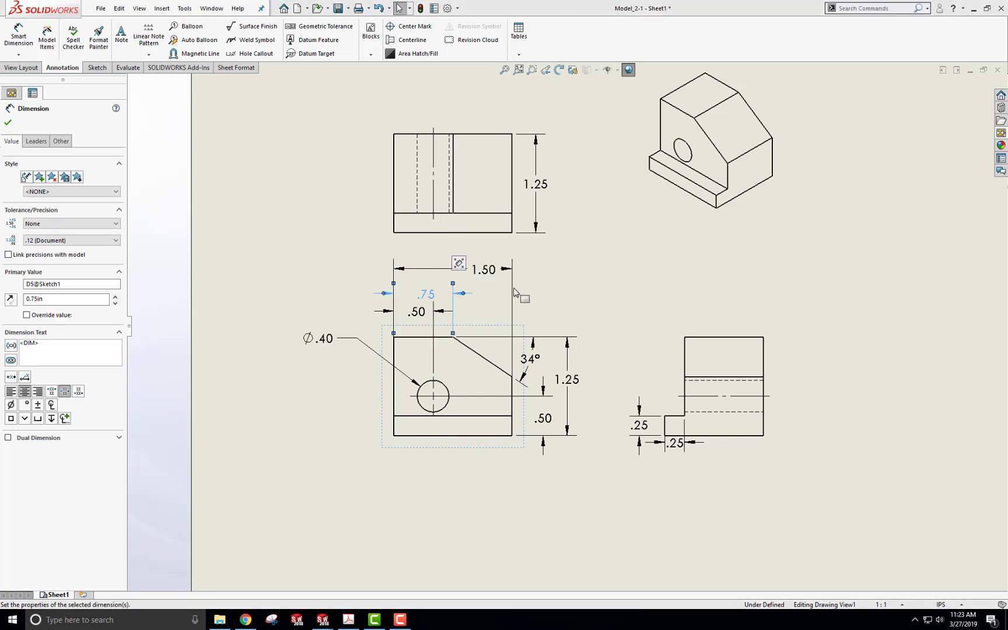
pyautogui.moveTo(487, 271); pyautogui.dragTo(488, 279)
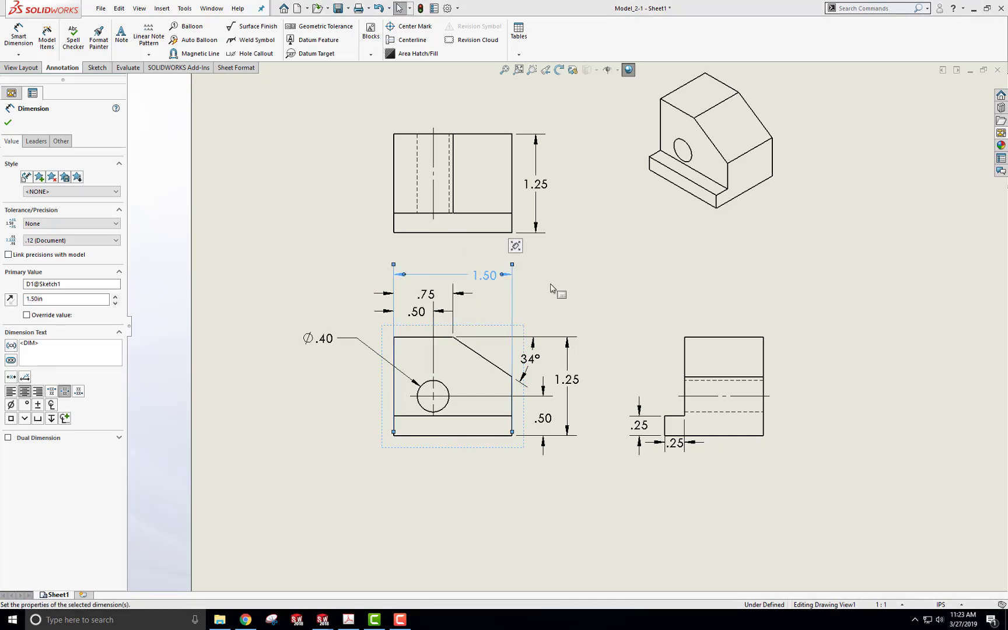
pyautogui.click(548, 287)
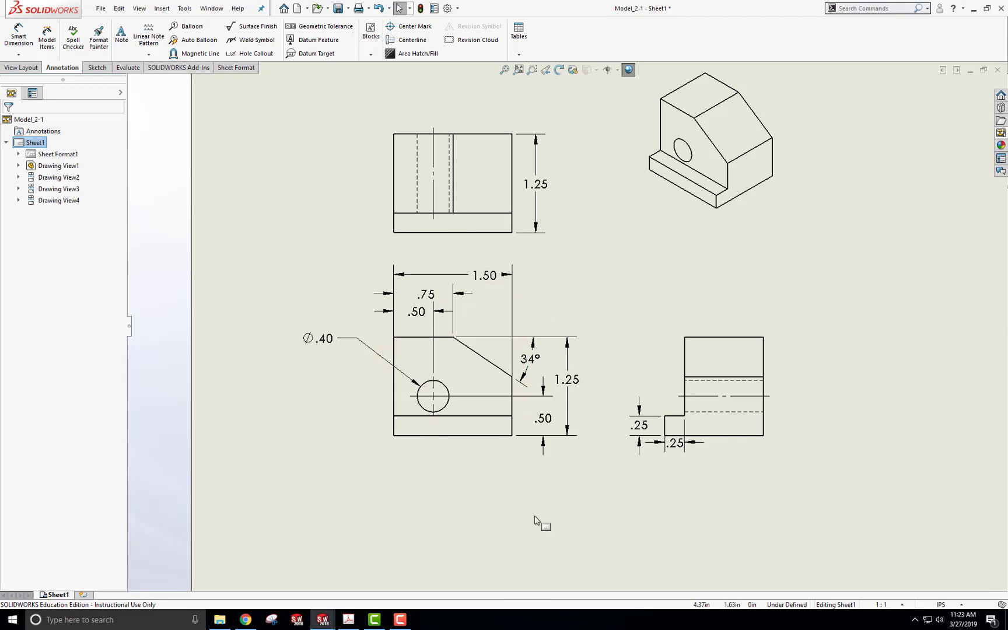
pyautogui.moveTo(329, 339); pyautogui.dragTo(331, 321)
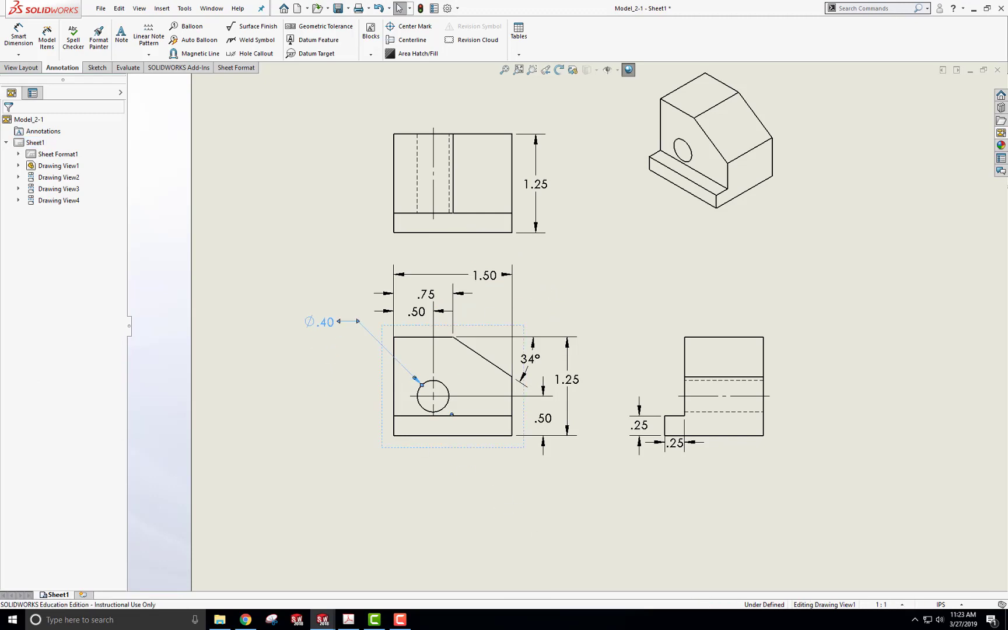
pyautogui.click(472, 479)
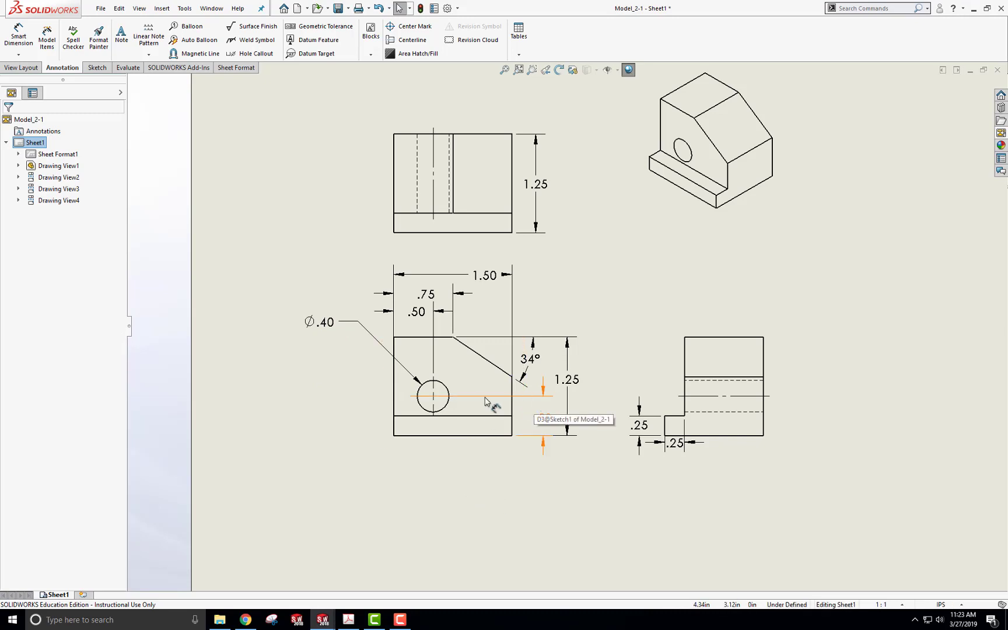
# Shorten the upper extension line of the front view's vertical .50 dimension to start just outside the hole's center mark
pyautogui.scroll(-2, 467, 403)
pyautogui.scroll(-1, 472, 398)
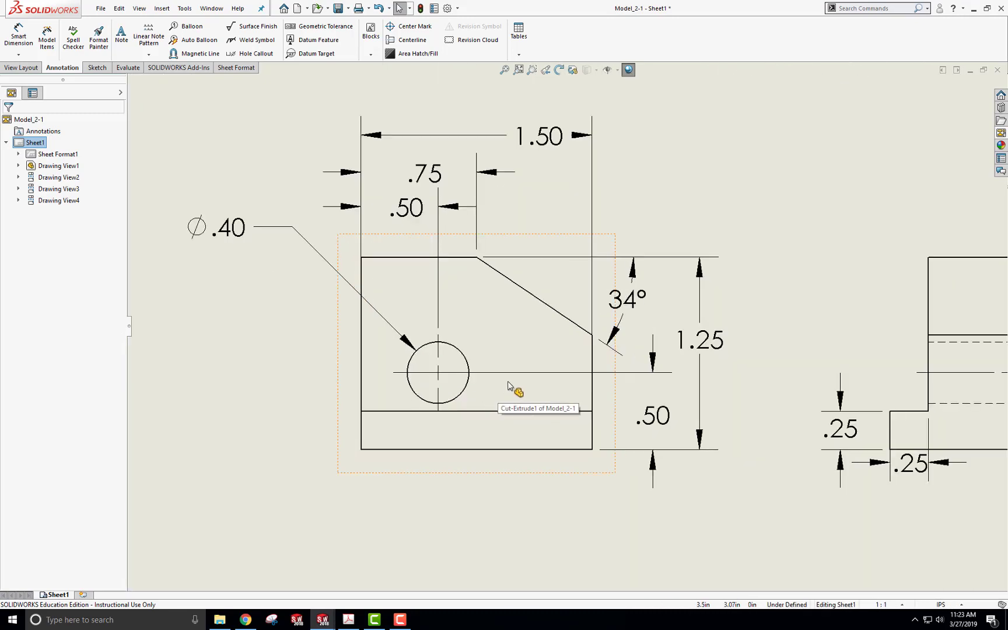
pyautogui.click(492, 380)
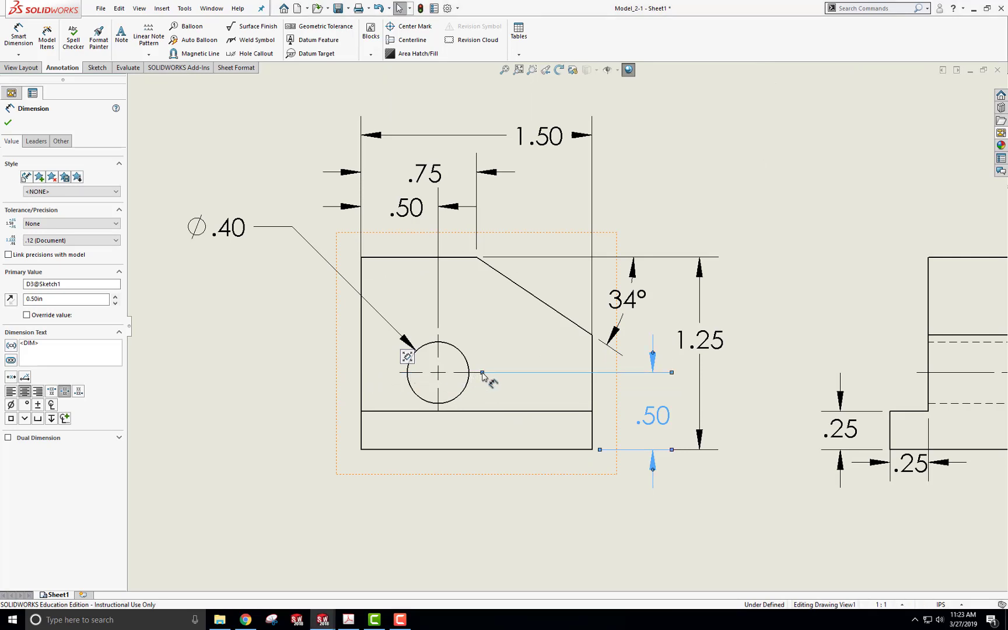
pyautogui.click(536, 511)
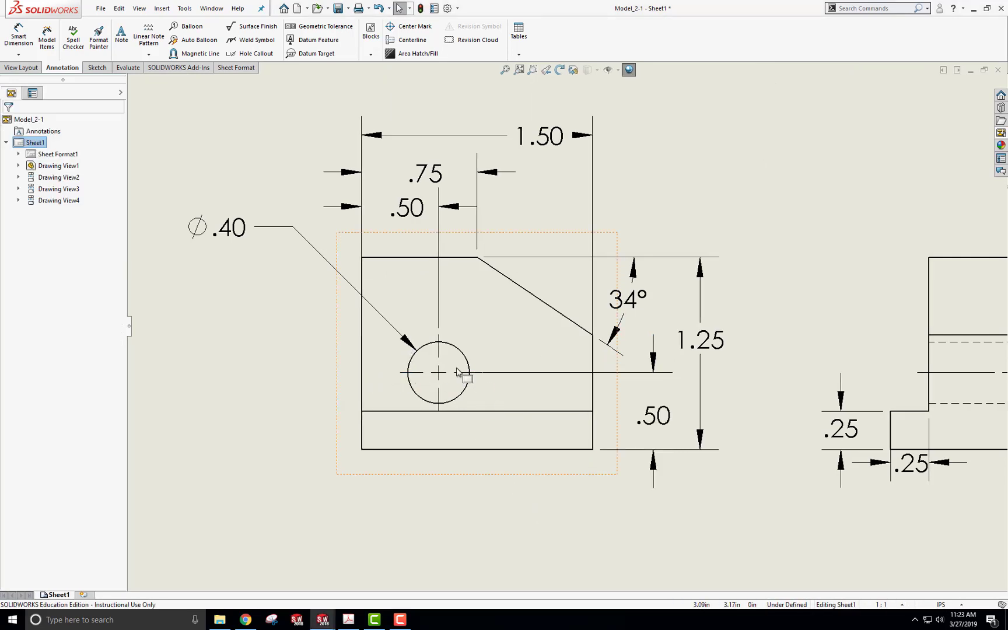
# Move the right view's horizontal .25 dimension from below the part to above the view
pyautogui.scroll(5, 646, 508)
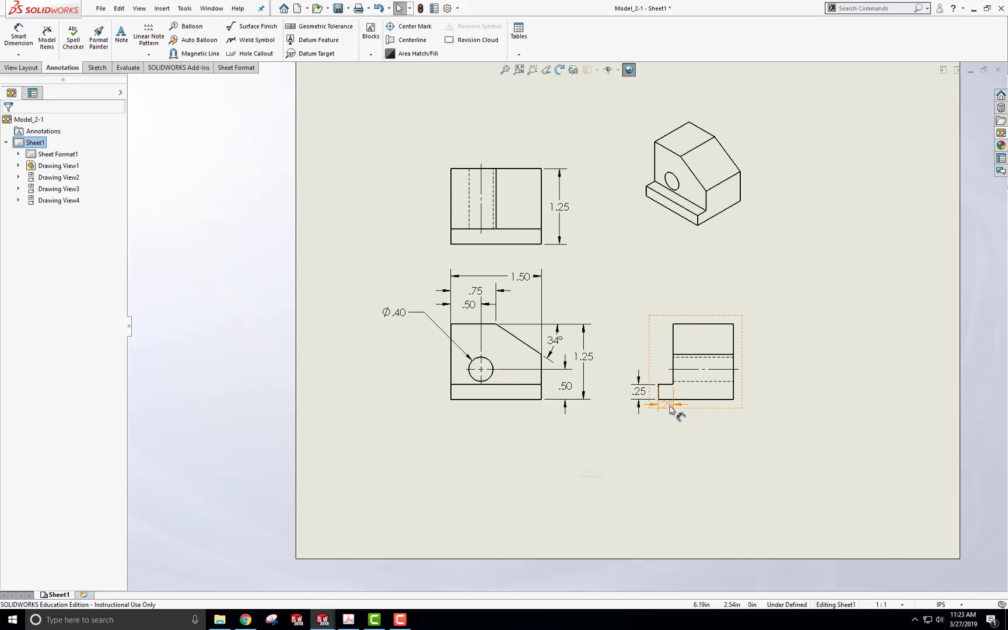
pyautogui.moveTo(666, 404); pyautogui.dragTo(639, 308)
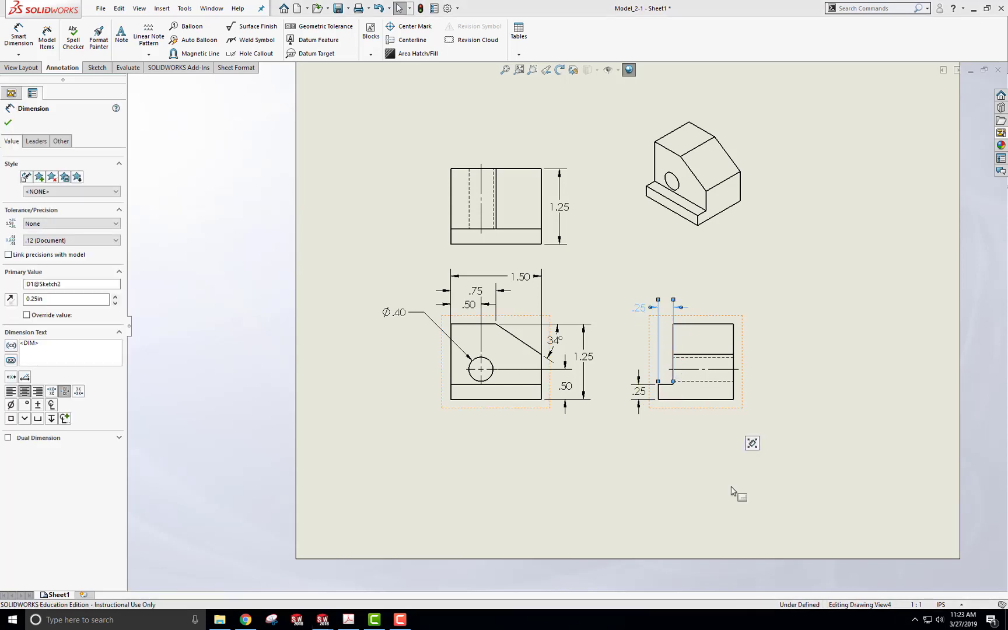
pyautogui.click(733, 490)
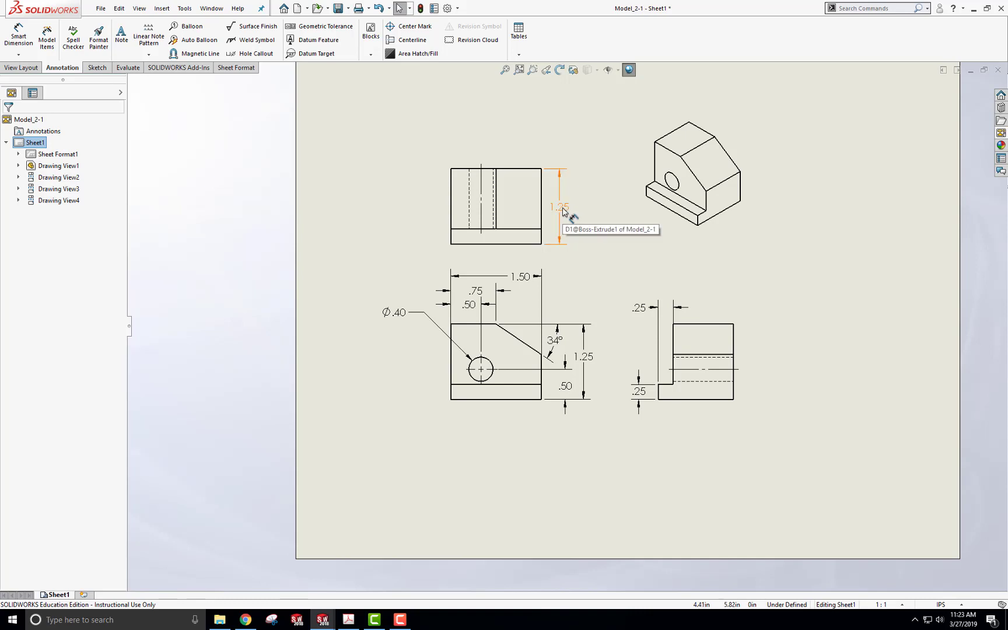
# Transfer the 1.25 depth dimension from the top view to above the right view's .25 dimension, and delete the one left in the top view
pyautogui.click(563, 210)
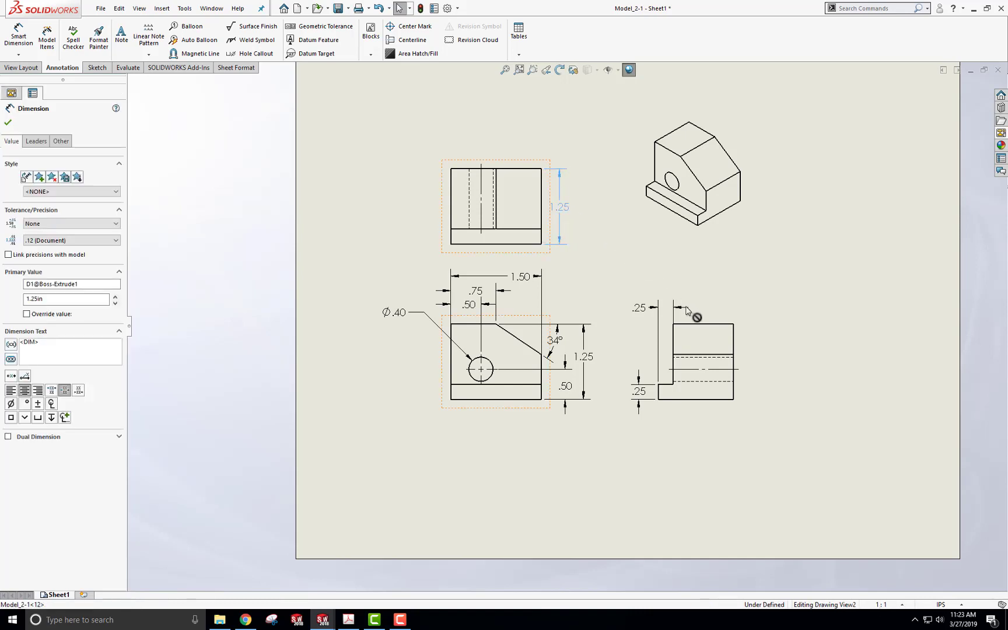
pyautogui.keyDown('shift'); pyautogui.moveTo(701, 334); pyautogui.dragTo(700, 291); pyautogui.keyUp('shift')
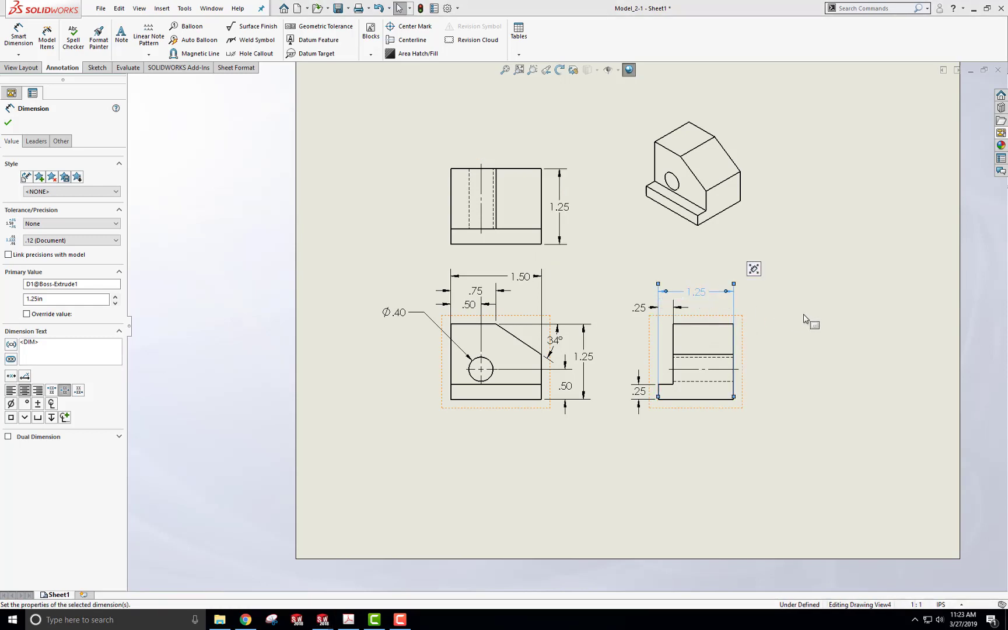
pyautogui.click(803, 319)
pyautogui.click(560, 228)
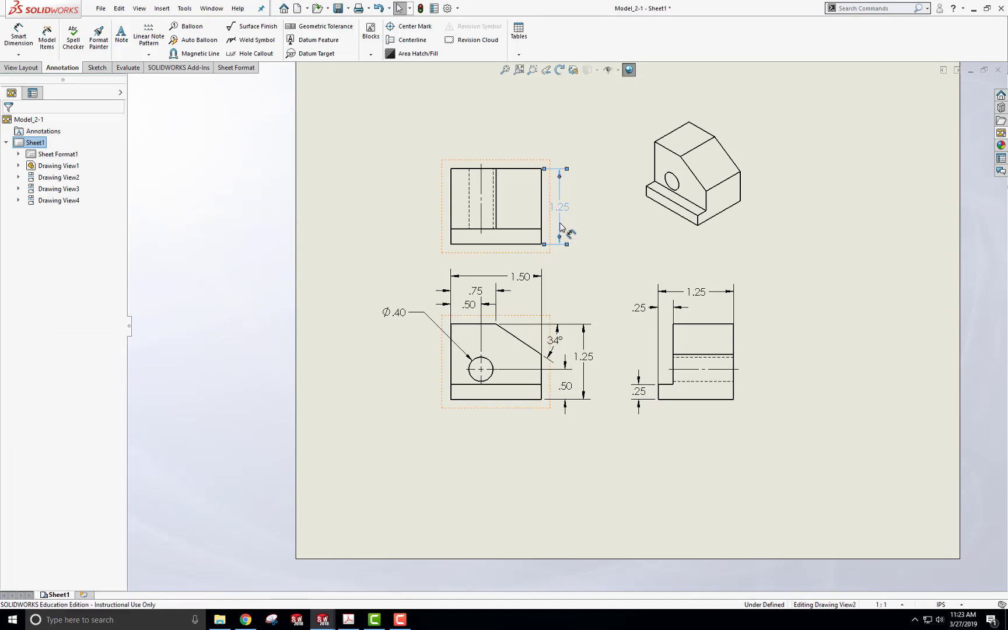
pyautogui.press('Delete')
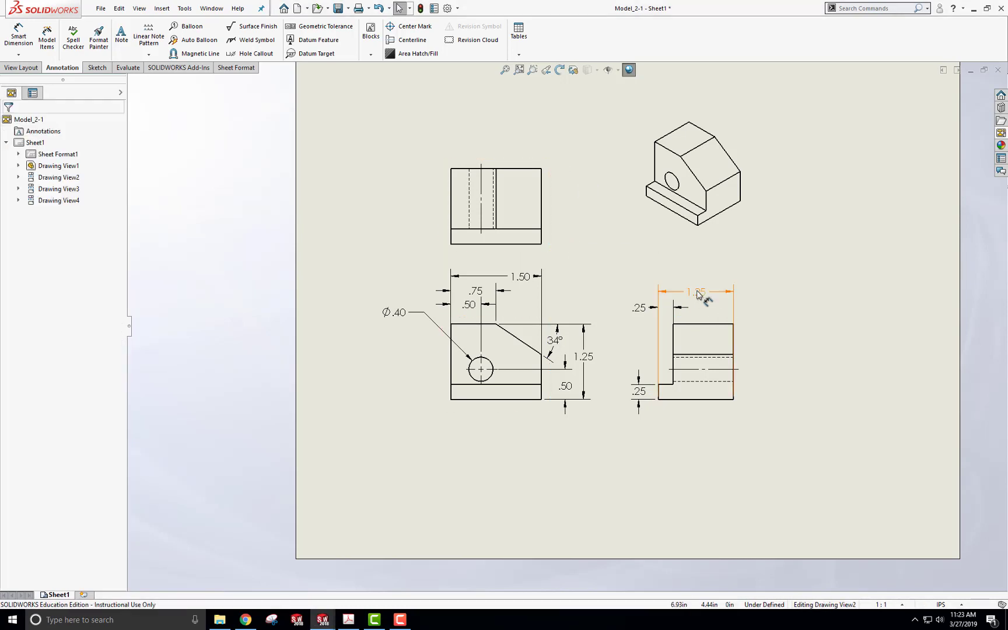
# Shorten the inner extension lines of the right view's 1.25 depth and horizontal .25 dimensions to start at the part's top edge
pyautogui.click(736, 315)
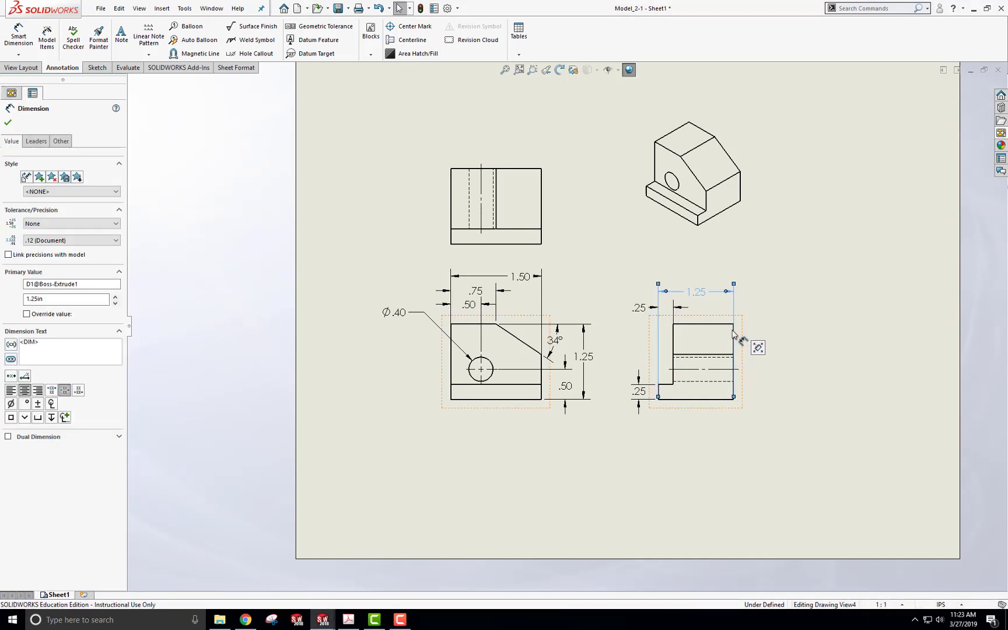
pyautogui.moveTo(733, 326); pyautogui.dragTo(733, 322)
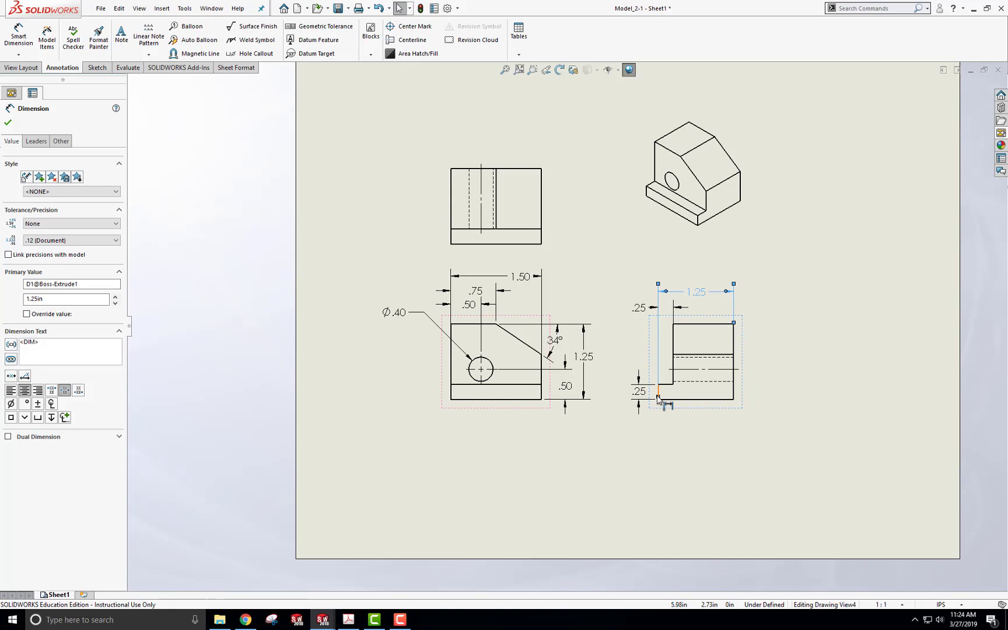
pyautogui.click(781, 398)
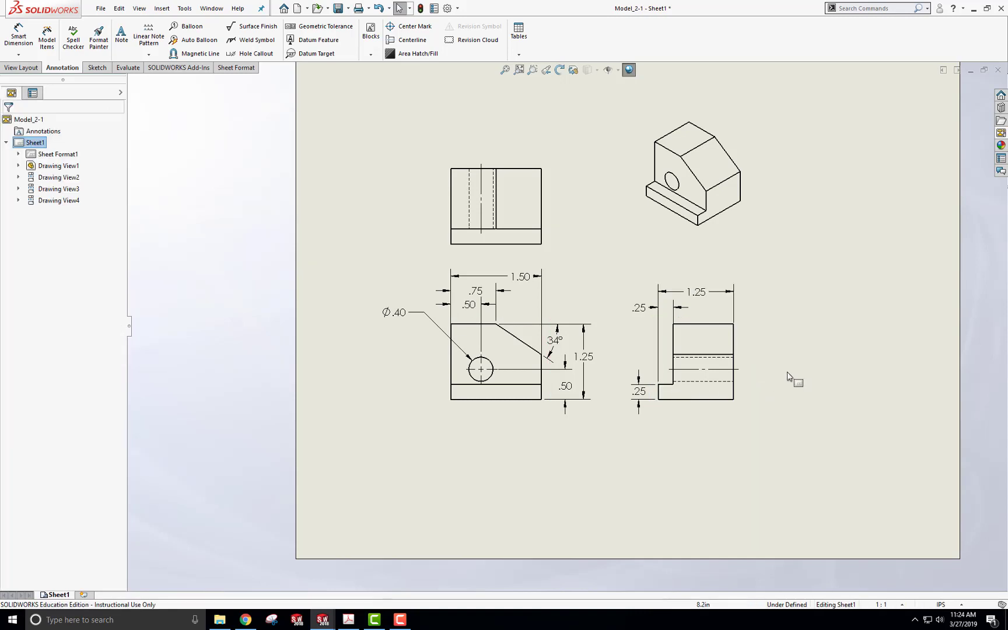
pyautogui.click(677, 318)
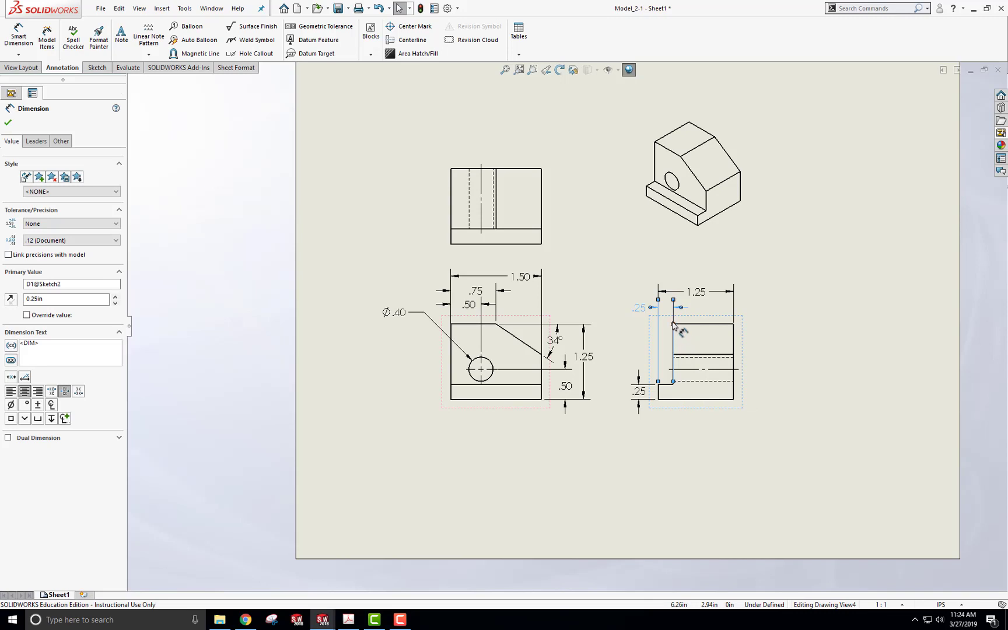
pyautogui.click(782, 357)
# Move the isometric view down and left, closer to the top view and above the right view
pyautogui.scroll(-3, 716, 330)
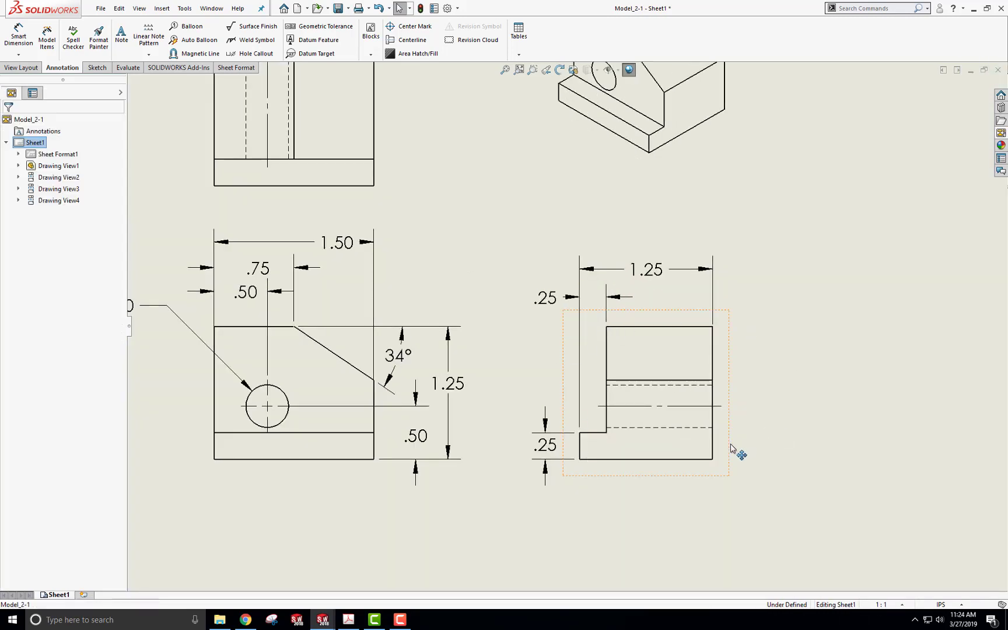
pyautogui.press('f')
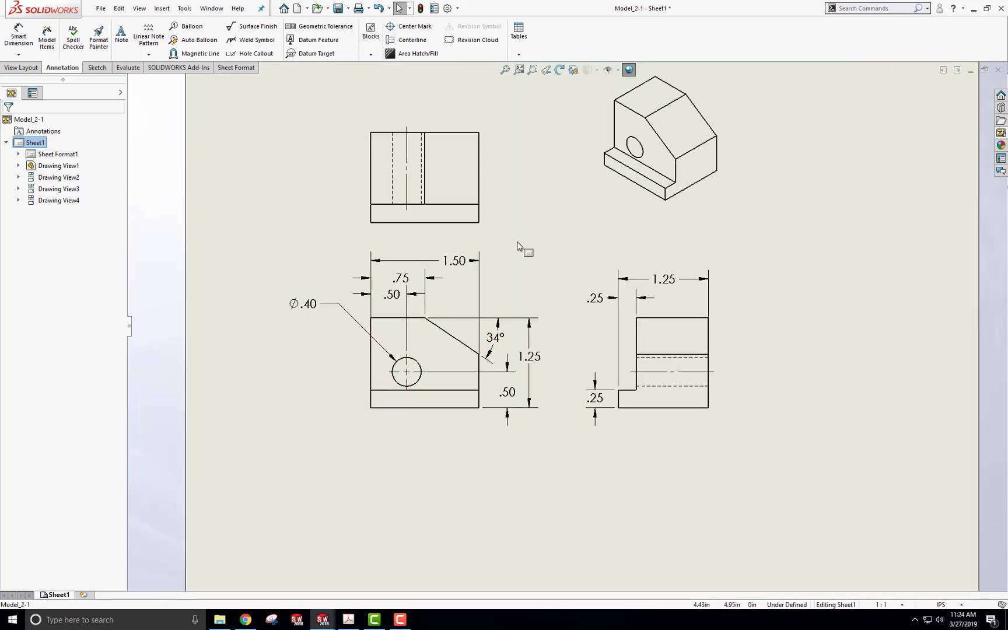
pyautogui.press('f')
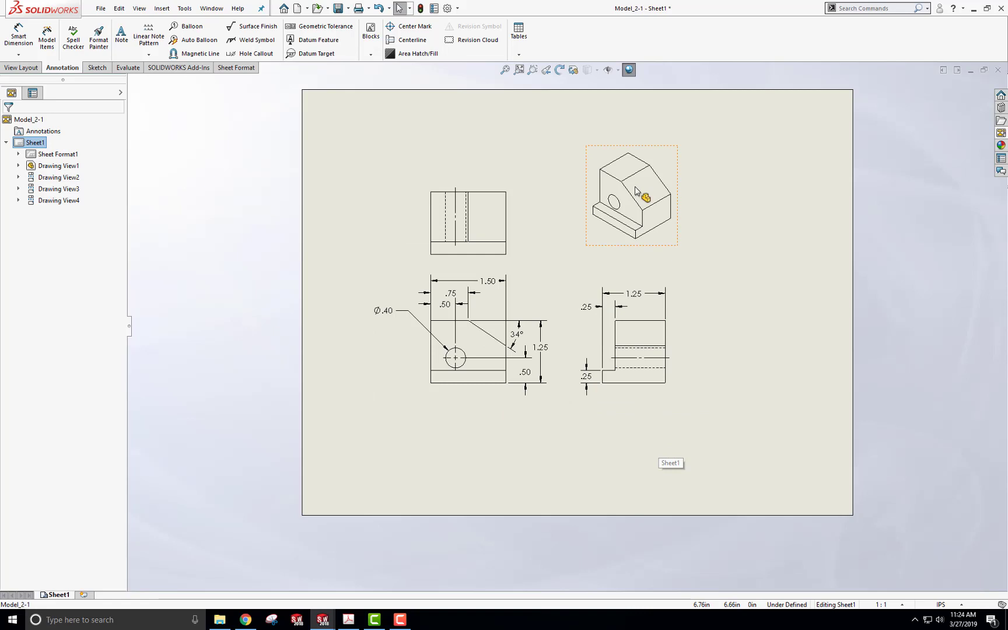
pyautogui.click(589, 218)
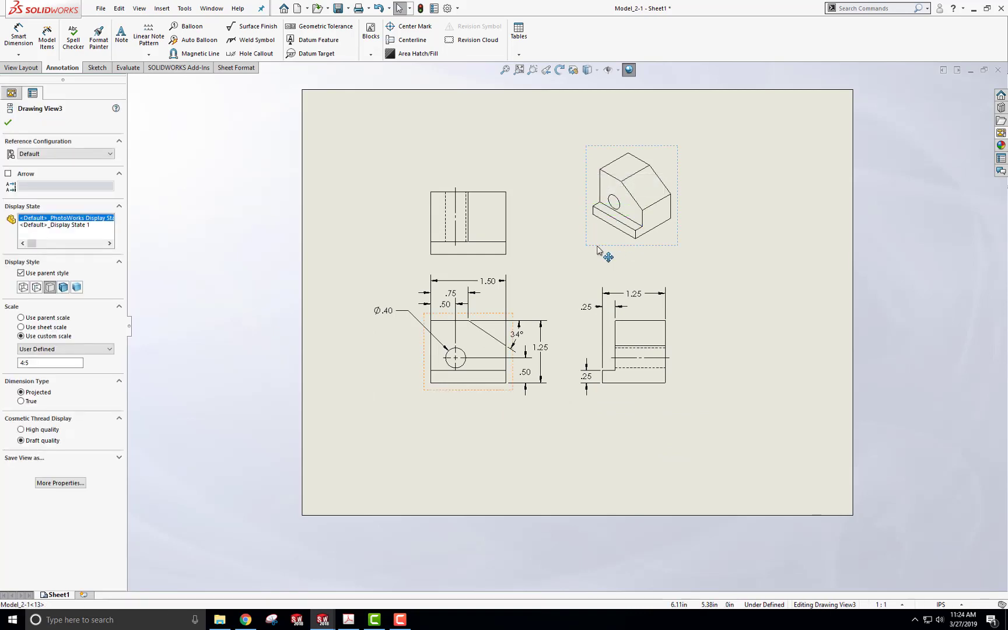
pyautogui.moveTo(601, 248); pyautogui.dragTo(570, 266)
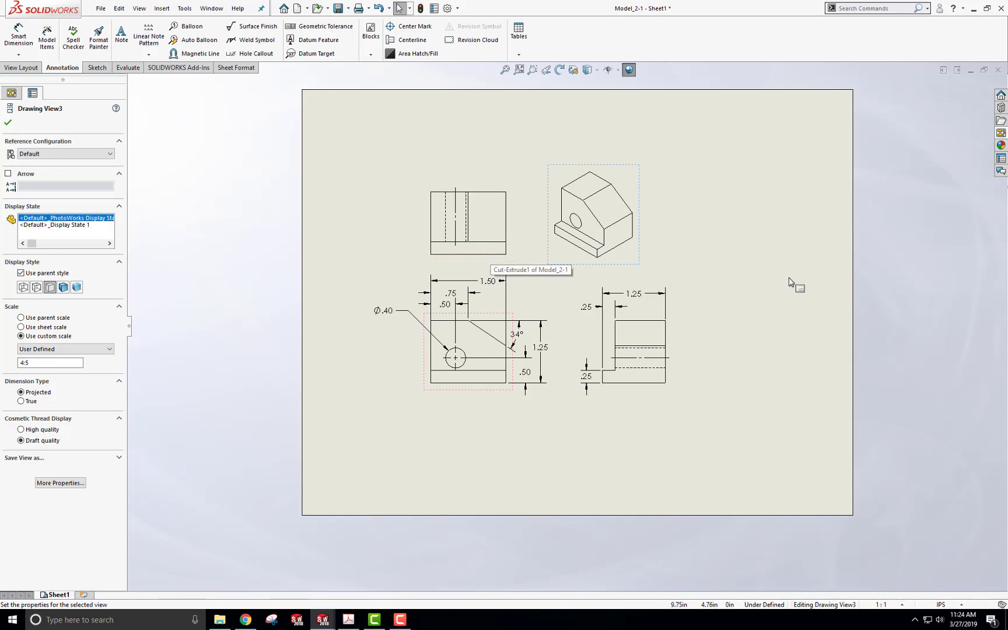
pyautogui.scroll(-1, 694, 324)
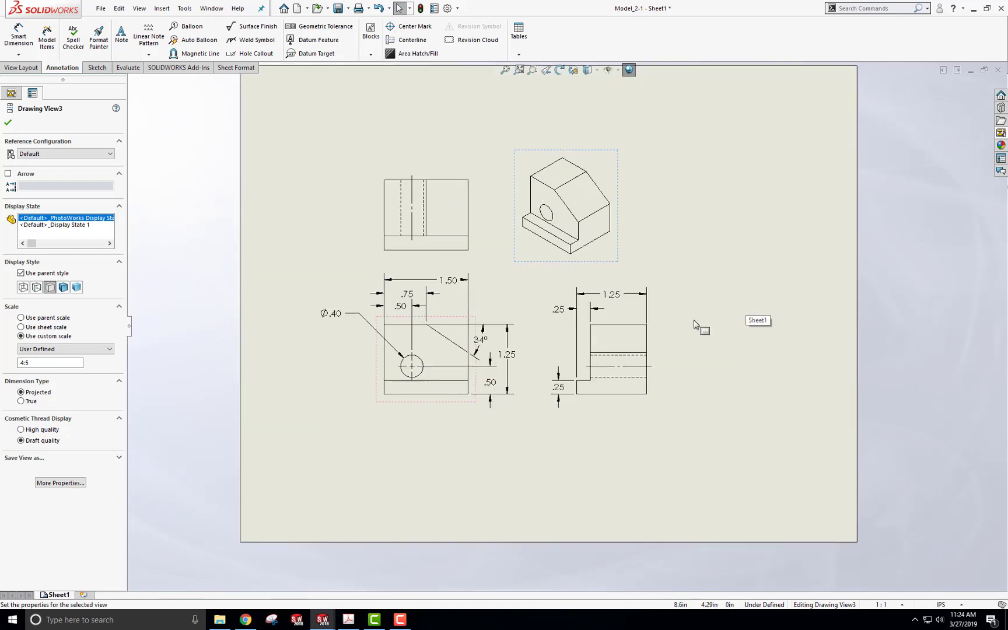
pyautogui.scroll(-1, 670, 345)
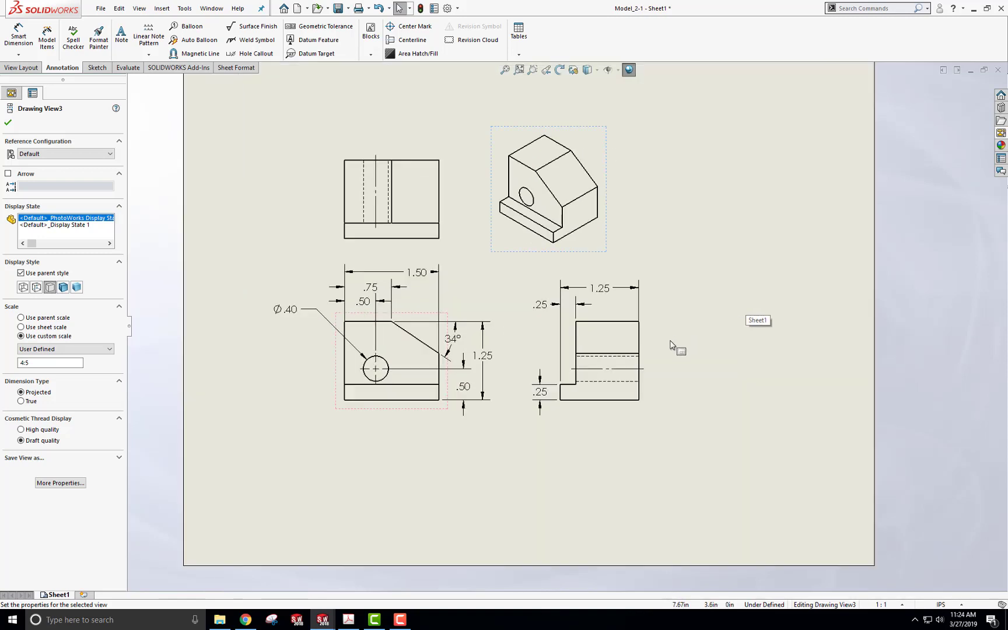
pyautogui.click(730, 493)
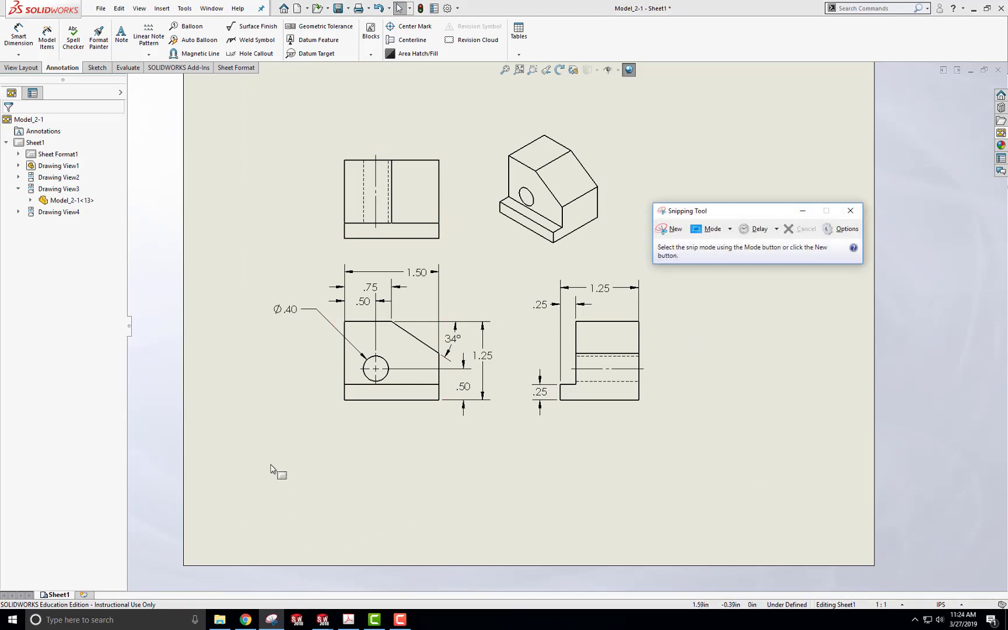
# Capture a rectangular area around all four drawing views with the Snipping Tool, and close the capture
pyautogui.click(676, 230)
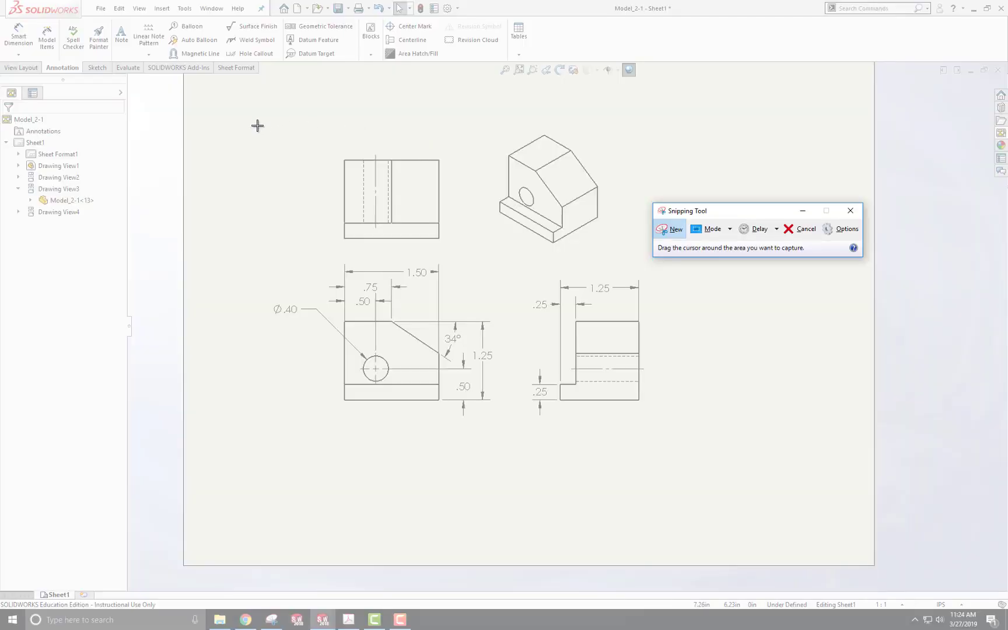
pyautogui.moveTo(246, 116)
pyautogui.mouseDown()
pyautogui.moveTo(270, 153)
pyautogui.moveTo(688, 422)
pyautogui.moveTo(693, 436)
pyautogui.mouseUp()
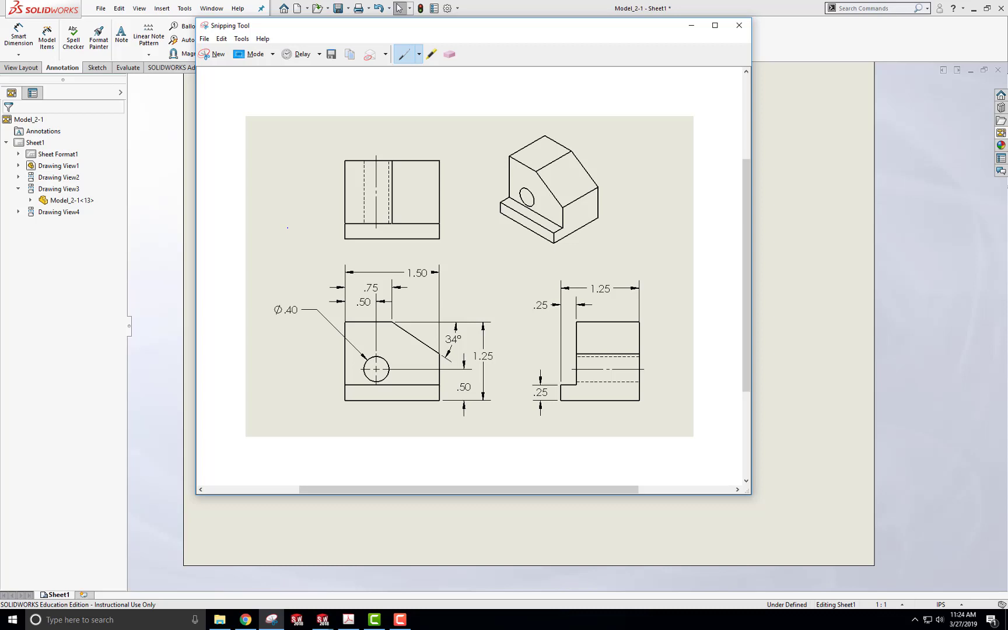
pyautogui.click(739, 25)
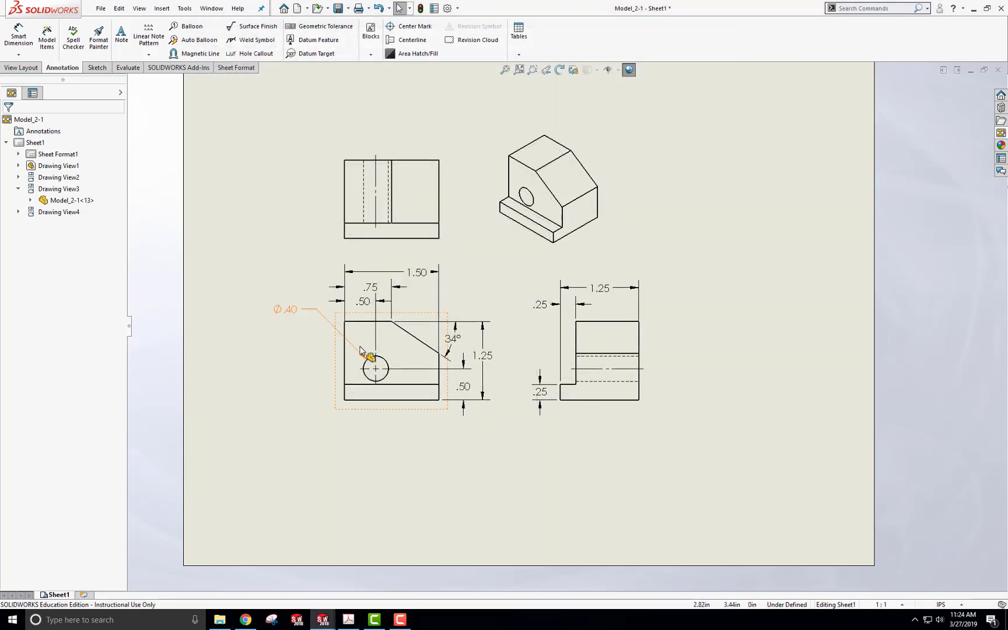
# Shorten the left extension line of the front view's 1.50 width dimension to start at the part's upper left corner
pyautogui.scroll(-3, 350, 332)
pyautogui.click(392, 294)
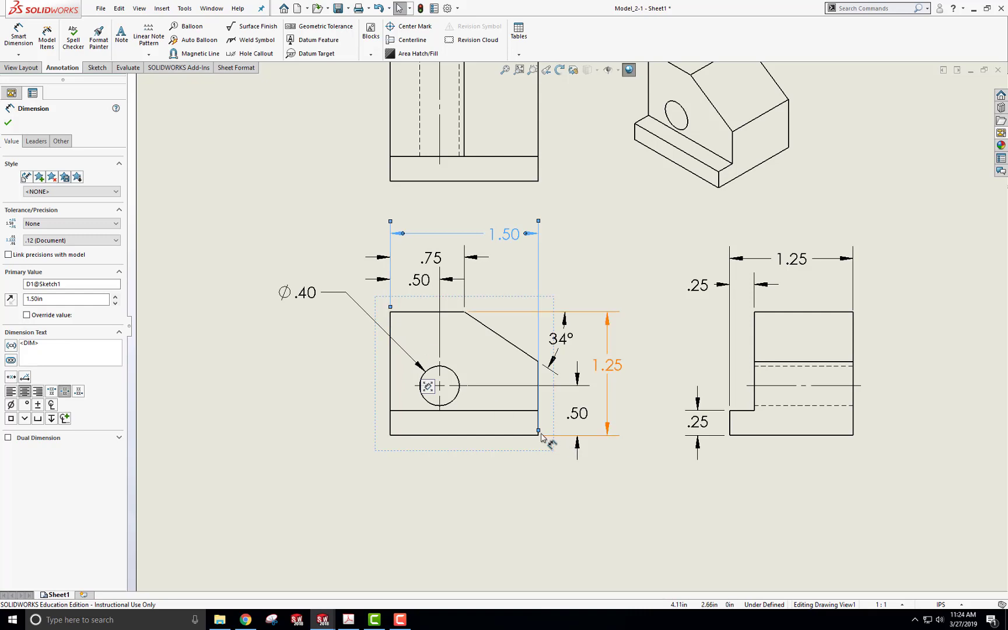
pyautogui.click(652, 530)
pyautogui.scroll(3, 814, 459)
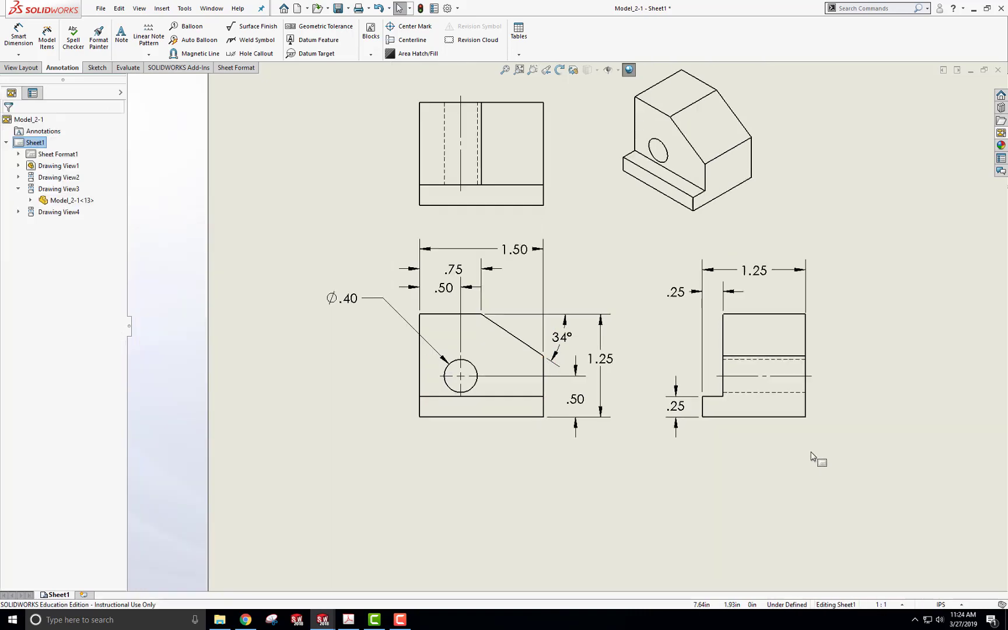